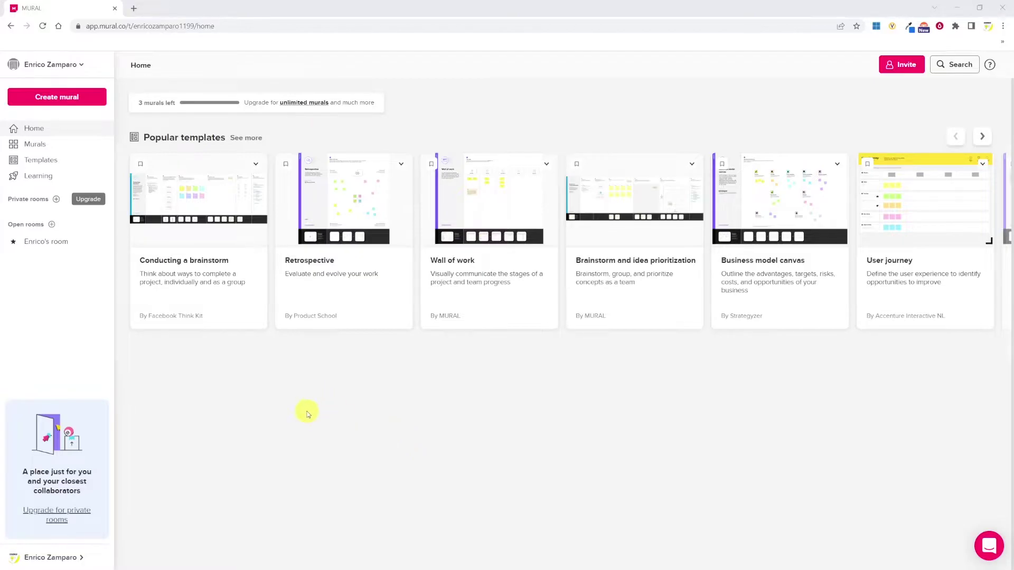
Browse the Templates gallery, then return to the Murals list, which shows no murals yet.
{"action": "left_click", "coordinate": [41, 160]}
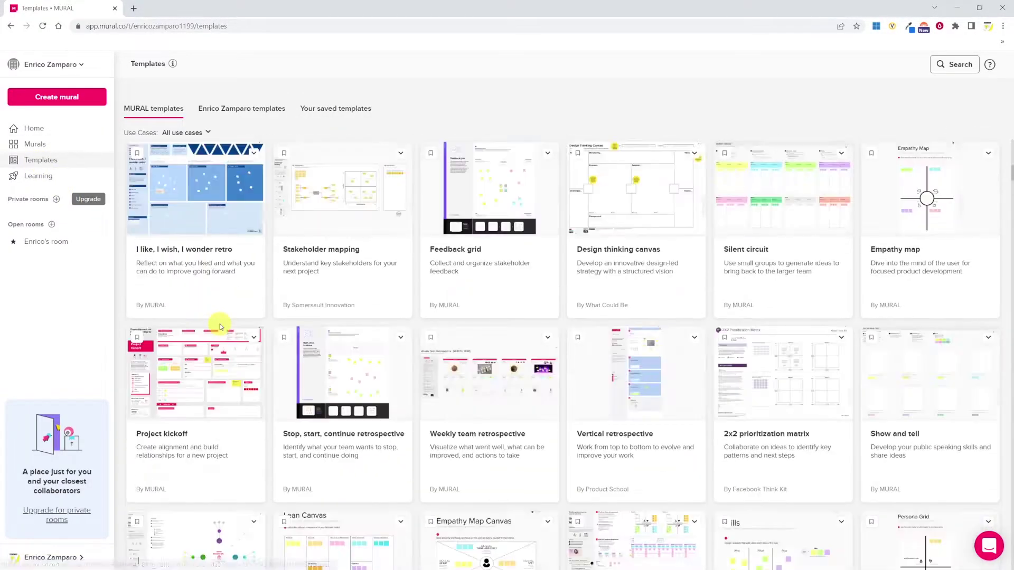
{"action": "left_click", "coordinate": [35, 144]}
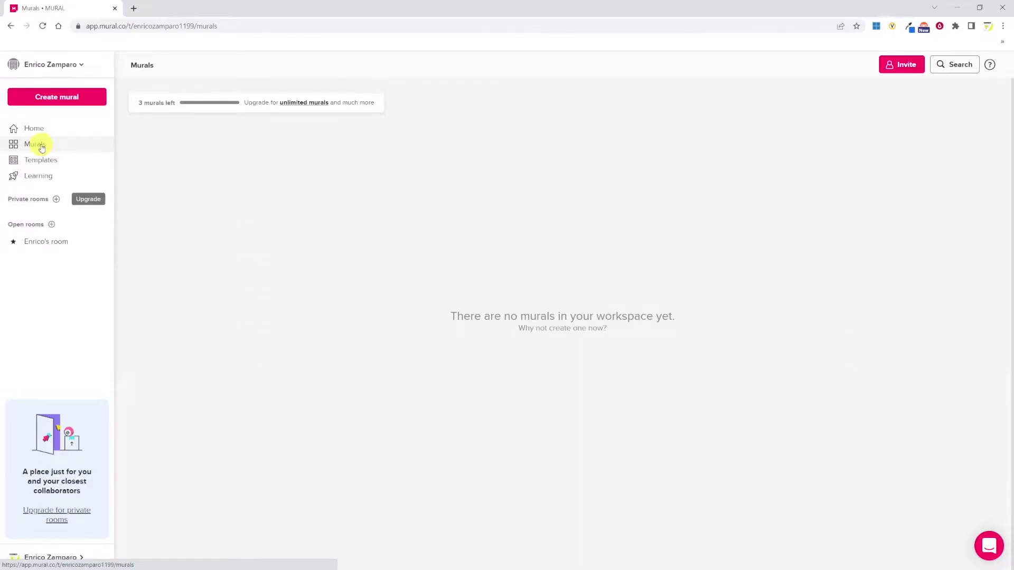
Create a blank open mural with Infinite canvas enabled.
{"action": "left_click", "coordinate": [75, 100]}
{"action": "left_click", "coordinate": [602, 348]}
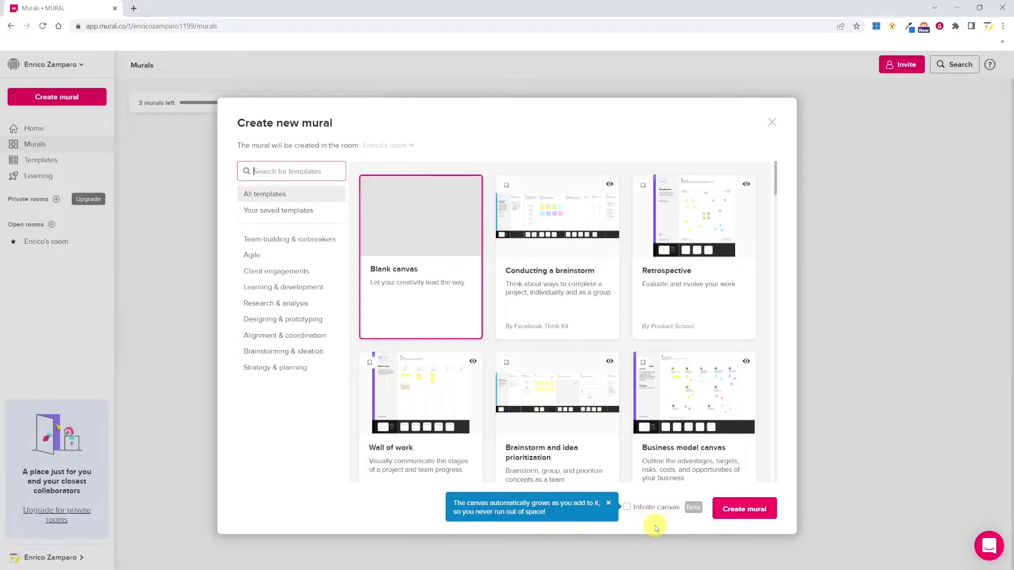
{"action": "left_click", "coordinate": [627, 507]}
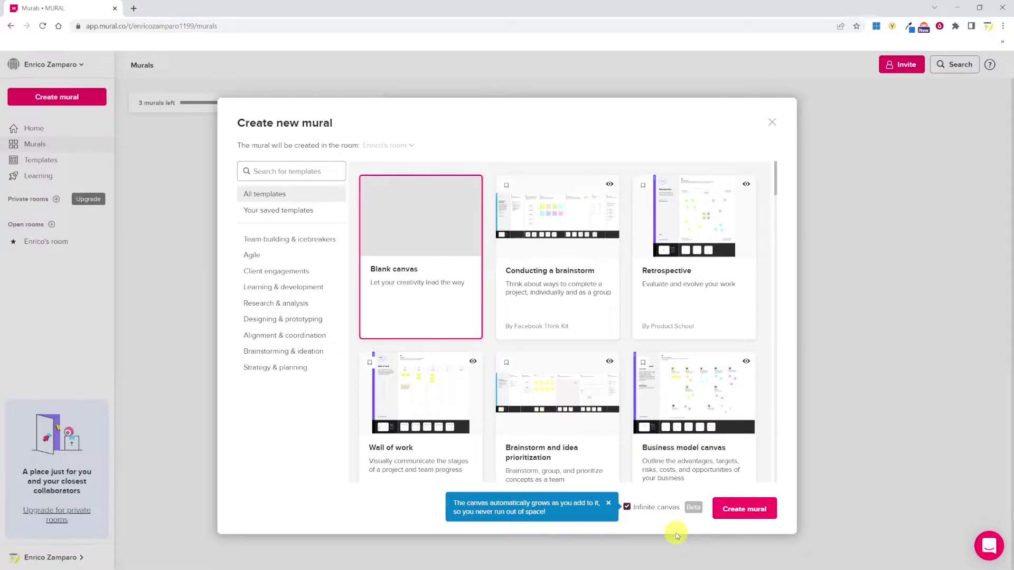
{"action": "left_click", "coordinate": [755, 510]}
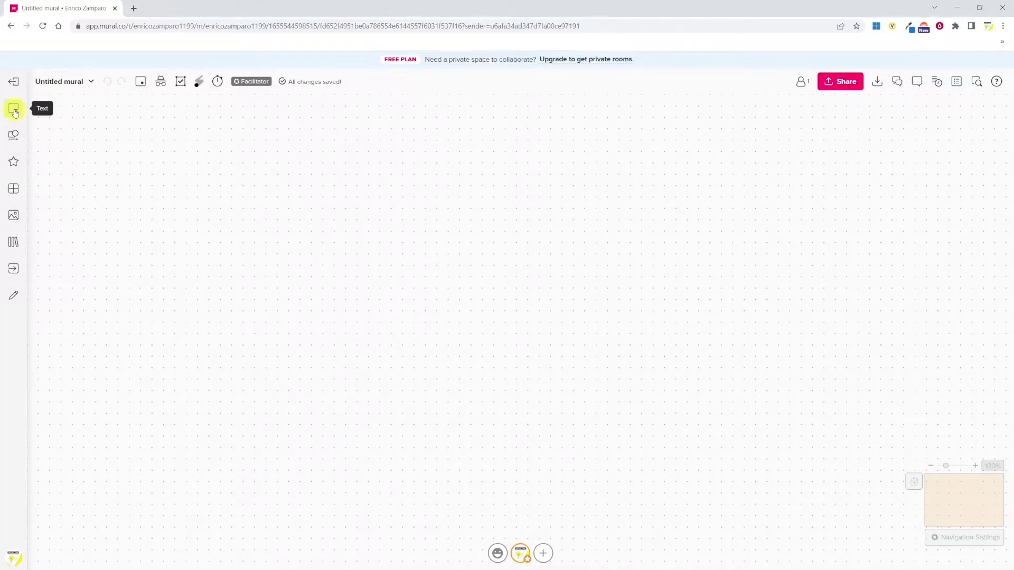
{"action": "left_click", "coordinate": [15, 111]}
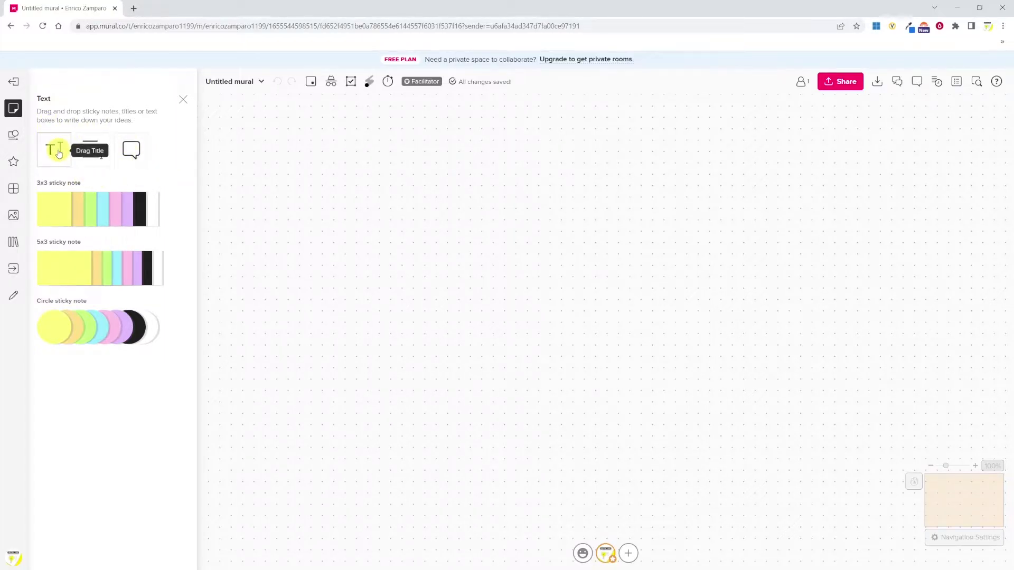
Place an enlarged title near the board's centre and toggle Facilitator lock on and off.
{"action": "left_click_drag", "start_coordinate": [59, 153], "coordinate": [575, 351]}
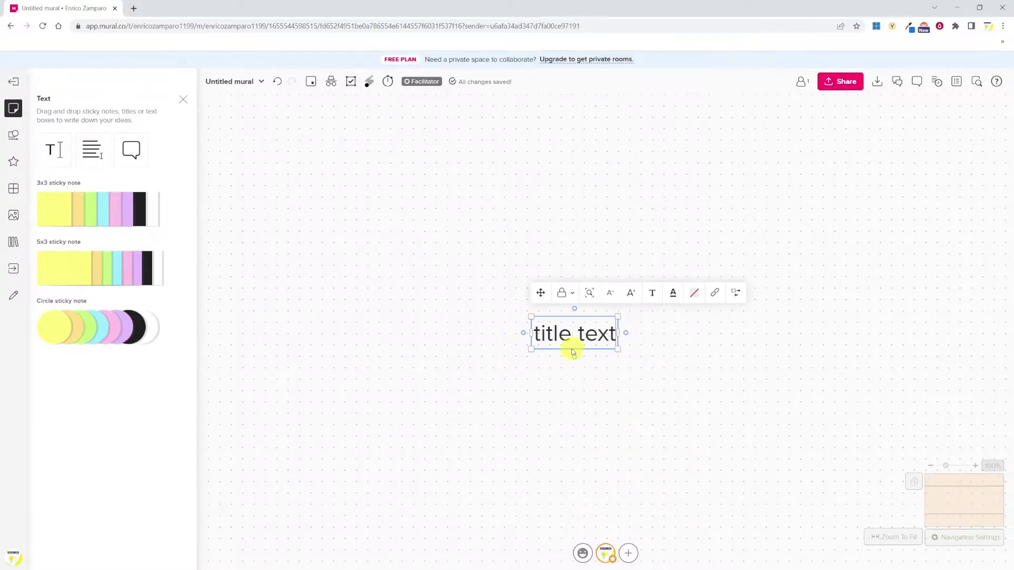
{"action": "left_click_drag", "start_coordinate": [618, 350], "coordinate": [565, 328]}
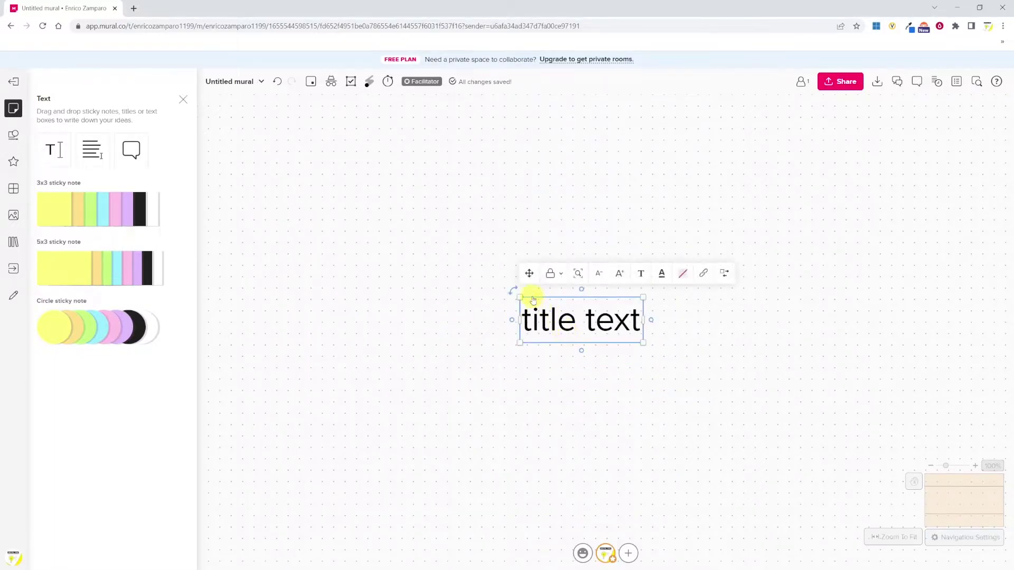
{"action": "left_click", "coordinate": [557, 276]}
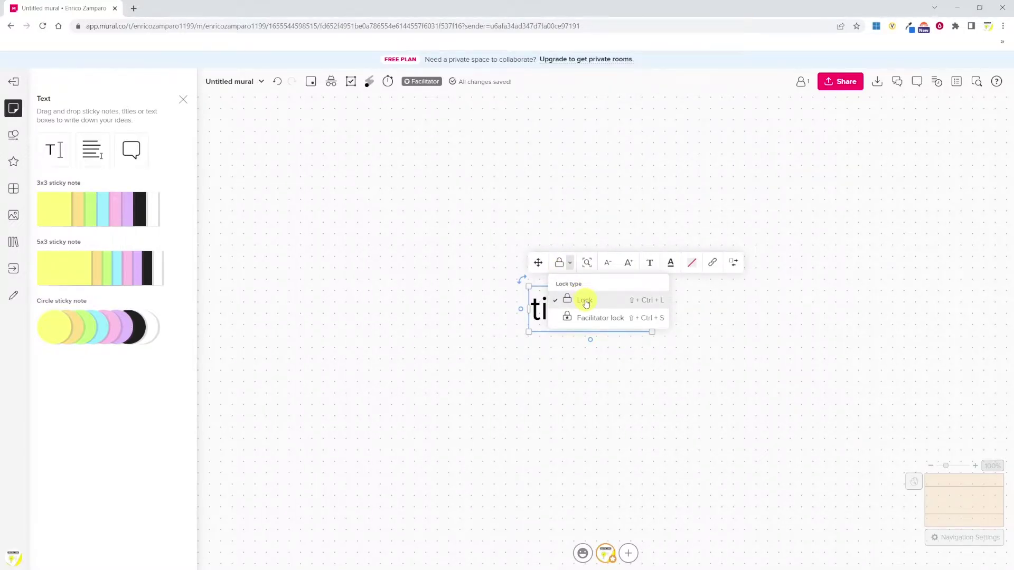
{"action": "left_click", "coordinate": [591, 318]}
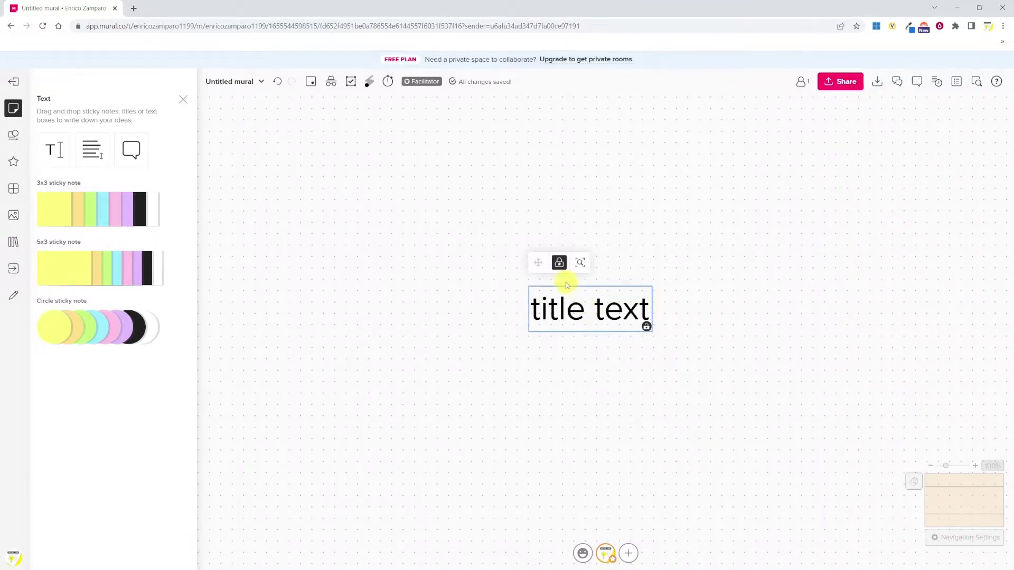
{"action": "left_click", "coordinate": [558, 264]}
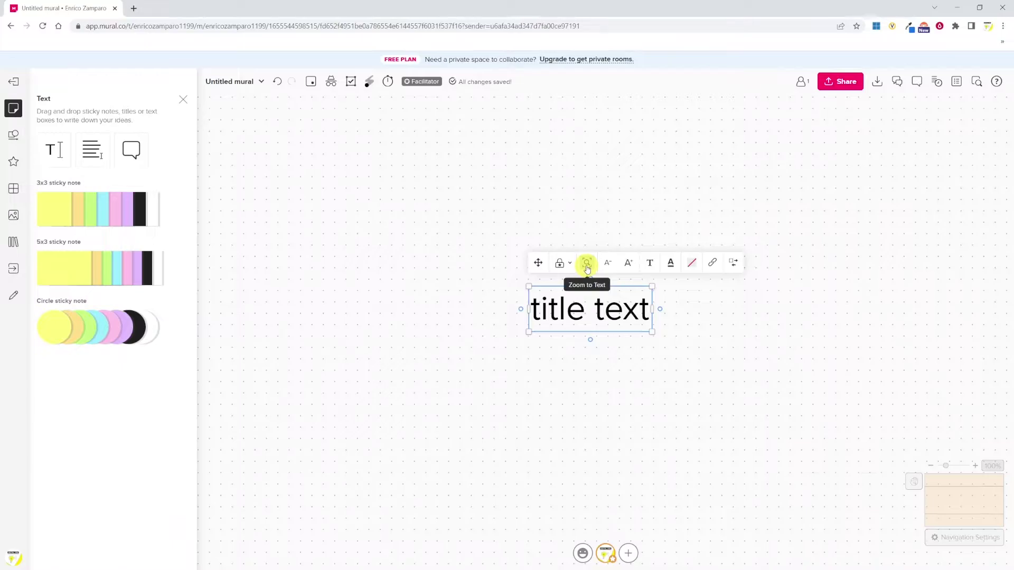
Zoom to the title text, then shrink its font once and enlarge it twice.
{"action": "left_click", "coordinate": [587, 265]}
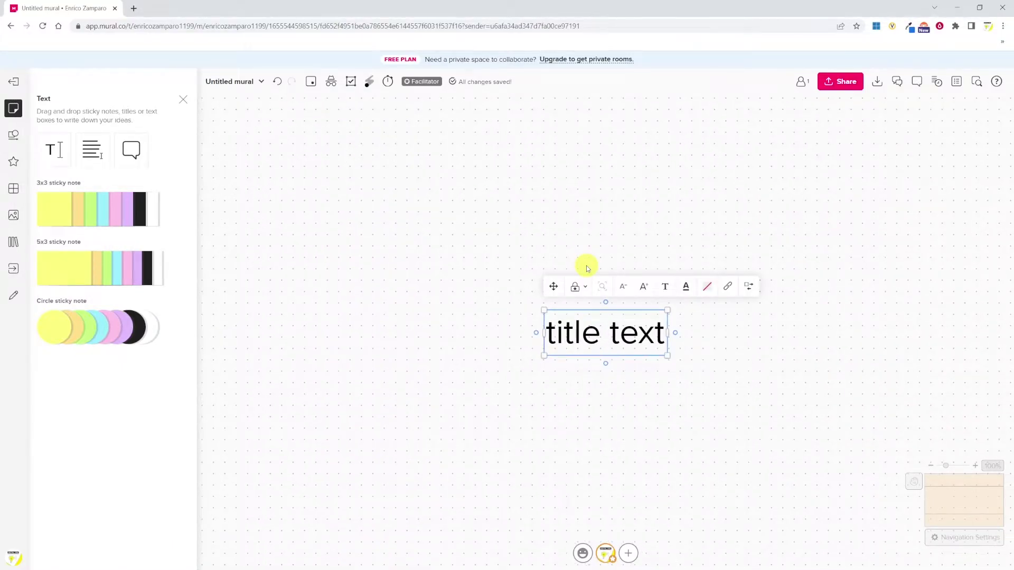
{"action": "left_click", "coordinate": [623, 286]}
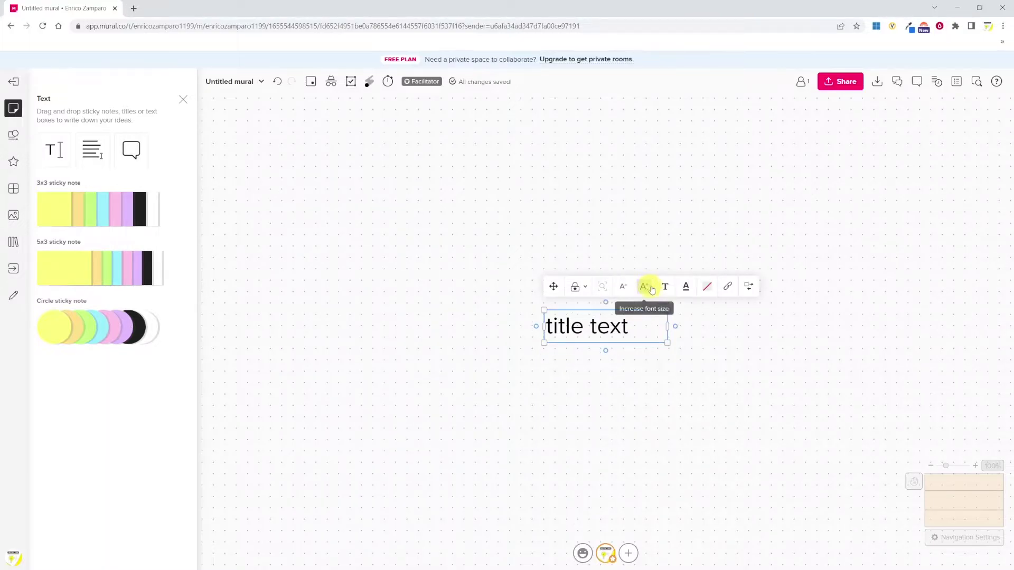
{"action": "left_click", "coordinate": [644, 286]}
{"action": "left_click", "coordinate": [644, 287]}
Style 'title text' in Marker Felt, purple text on grey background, and paste in a link.
{"action": "left_click", "coordinate": [665, 286]}
{"action": "left_click", "coordinate": [708, 306]}
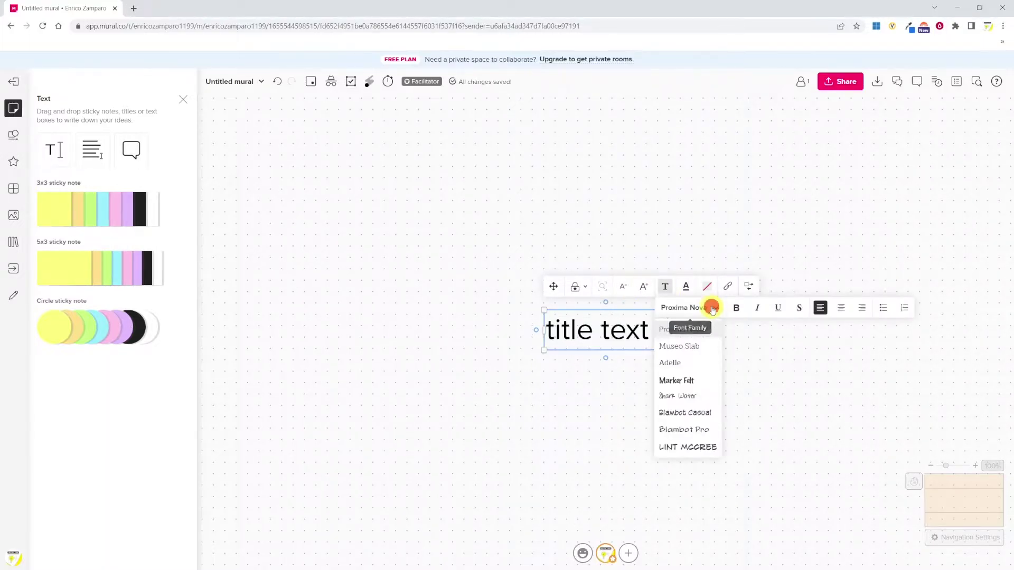
{"action": "left_click", "coordinate": [682, 382]}
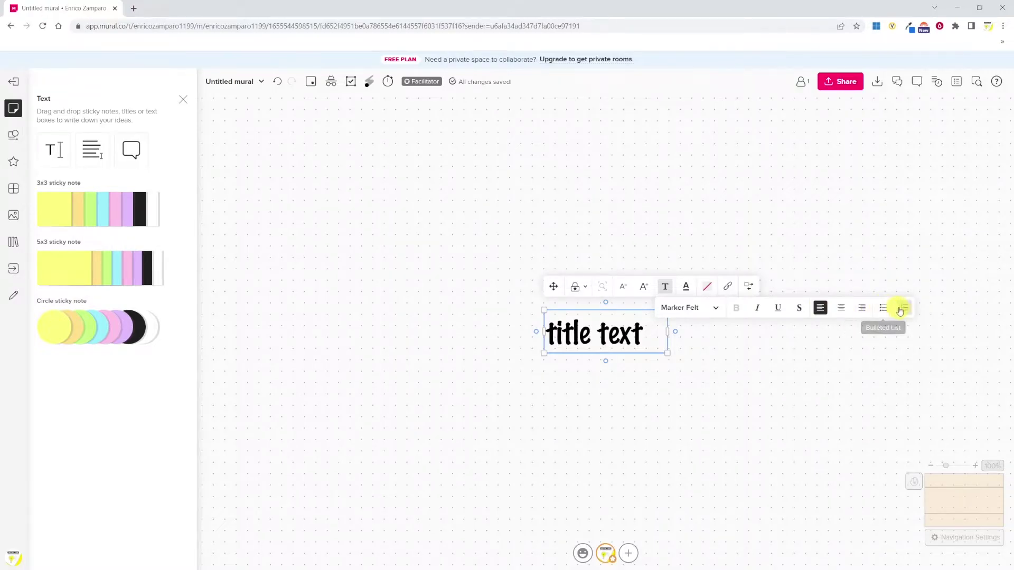
{"action": "left_click", "coordinate": [686, 287]}
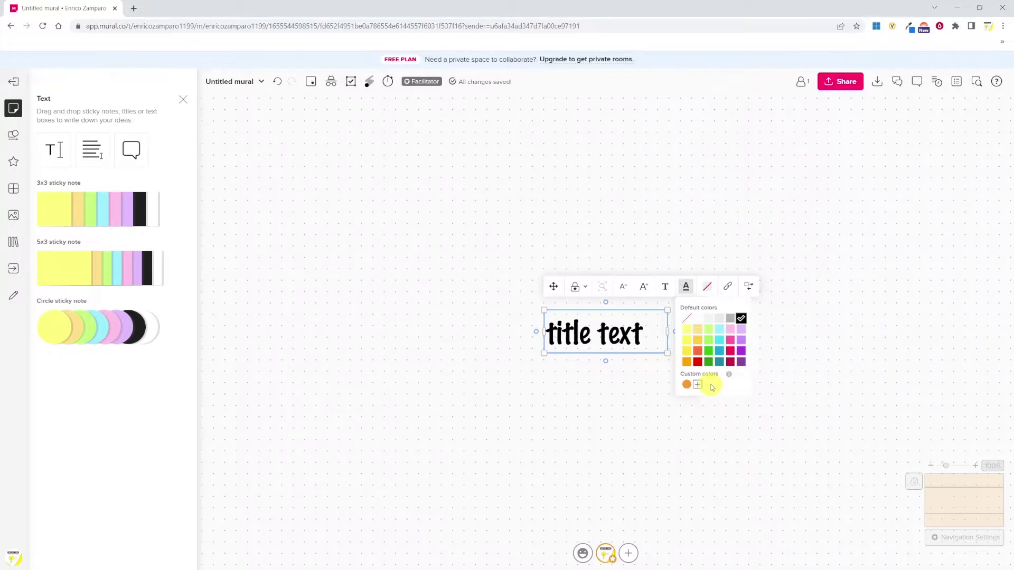
{"action": "left_click", "coordinate": [741, 350]}
{"action": "left_click", "coordinate": [708, 292]}
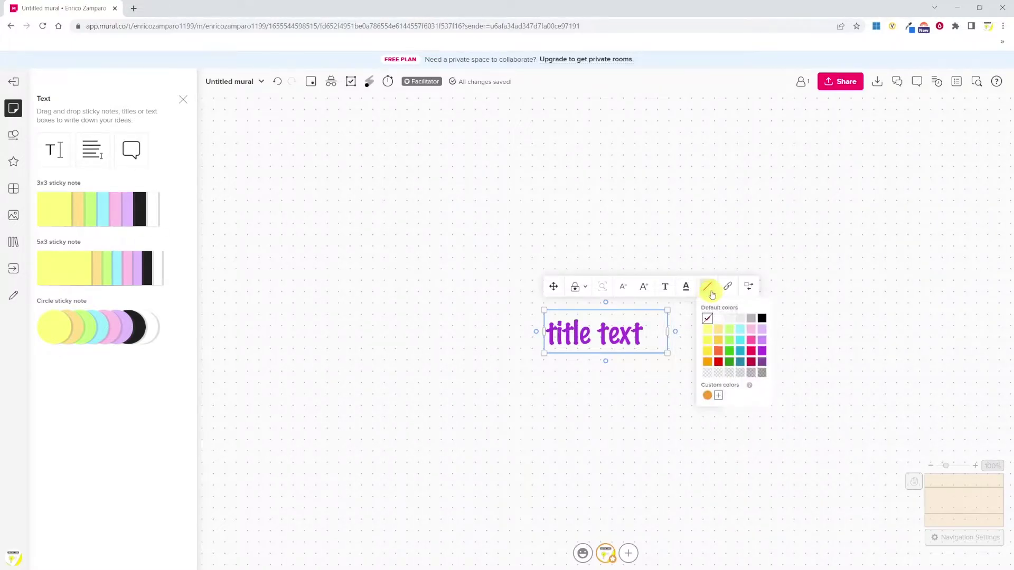
{"action": "left_click", "coordinate": [739, 318]}
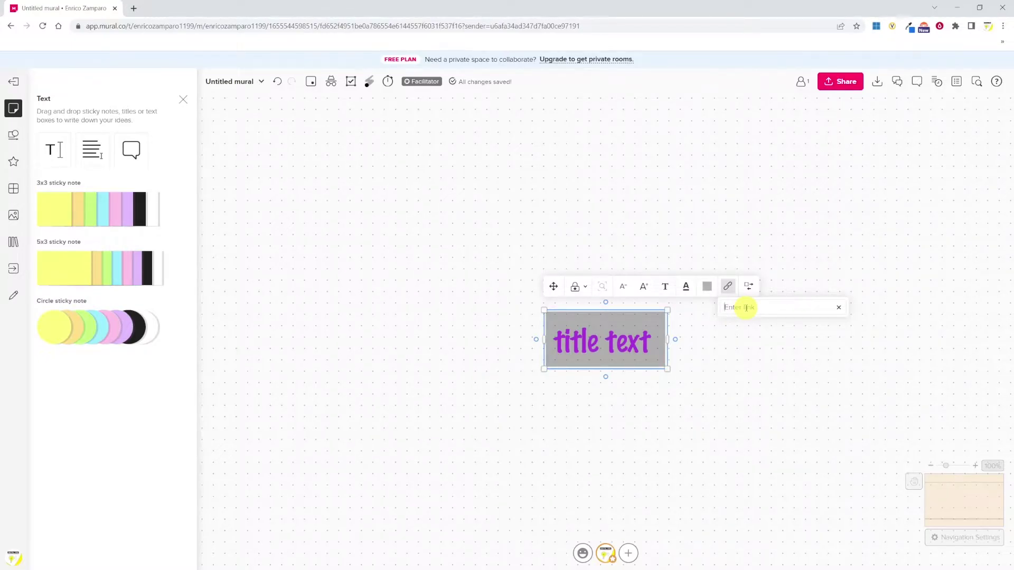
{"action": "key", "text": "ctrl+v"}
Confirm the title's link, visit the external website, and close it to return.
{"action": "key", "text": "Return"}
{"action": "left_click", "coordinate": [644, 368]}
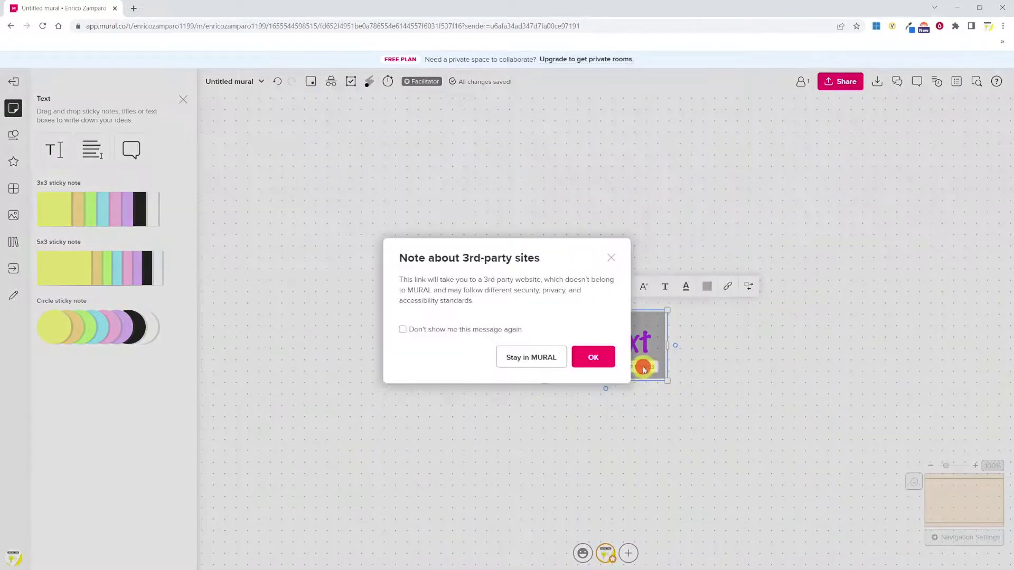
{"action": "left_click", "coordinate": [593, 357]}
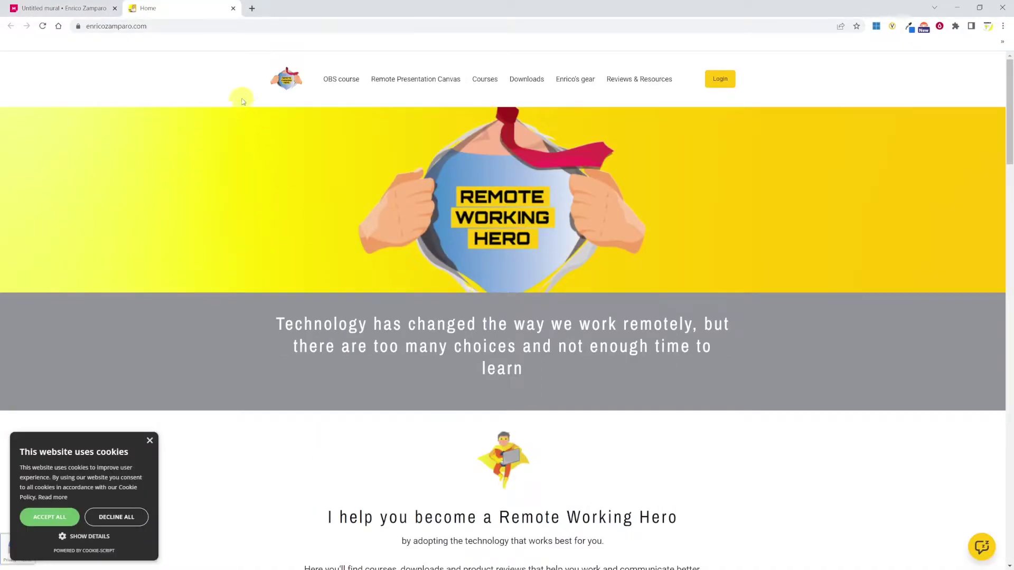
{"action": "left_click", "coordinate": [233, 8]}
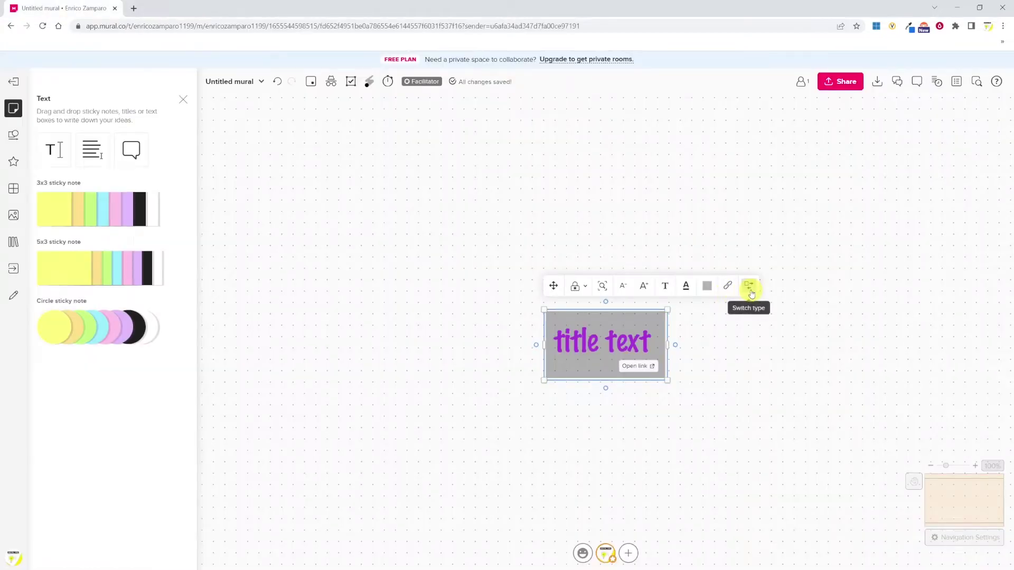
Switch the title box to a sticky note, then undo the conversion.
{"action": "left_click", "coordinate": [750, 288]}
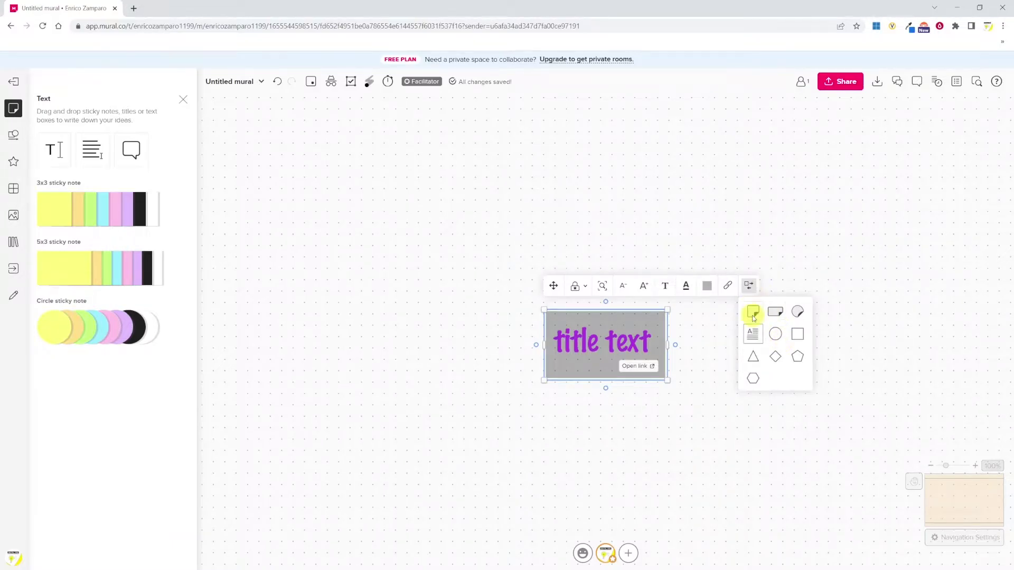
{"action": "left_click", "coordinate": [754, 314]}
{"action": "left_click", "coordinate": [752, 312]}
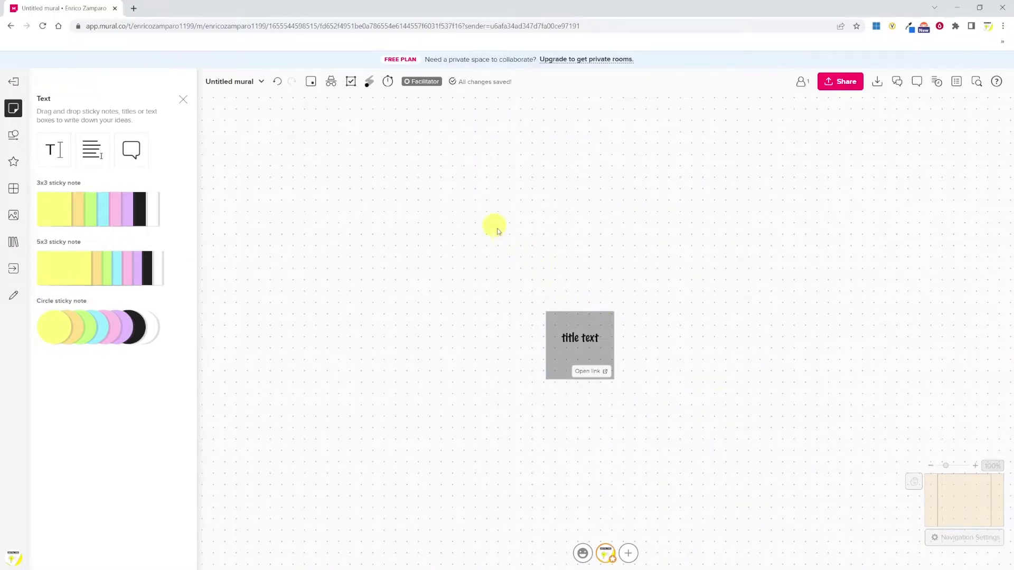
{"action": "left_click", "coordinate": [276, 82]}
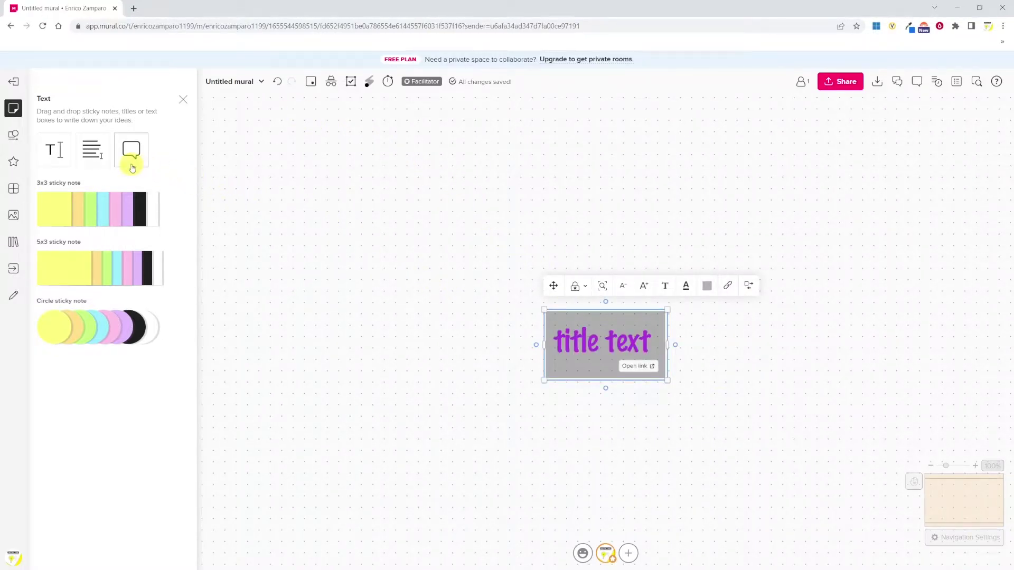
Add a text box reading 'textbox 2' up and left of the title.
{"action": "left_click_drag", "start_coordinate": [91, 150], "coordinate": [387, 231]}
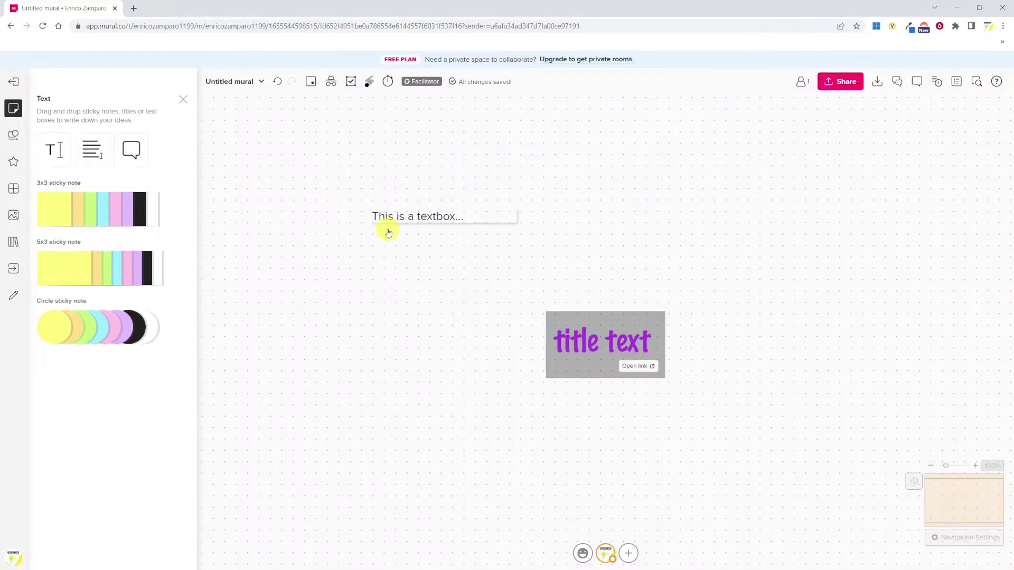
{"action": "type", "text": "textbox 2"}
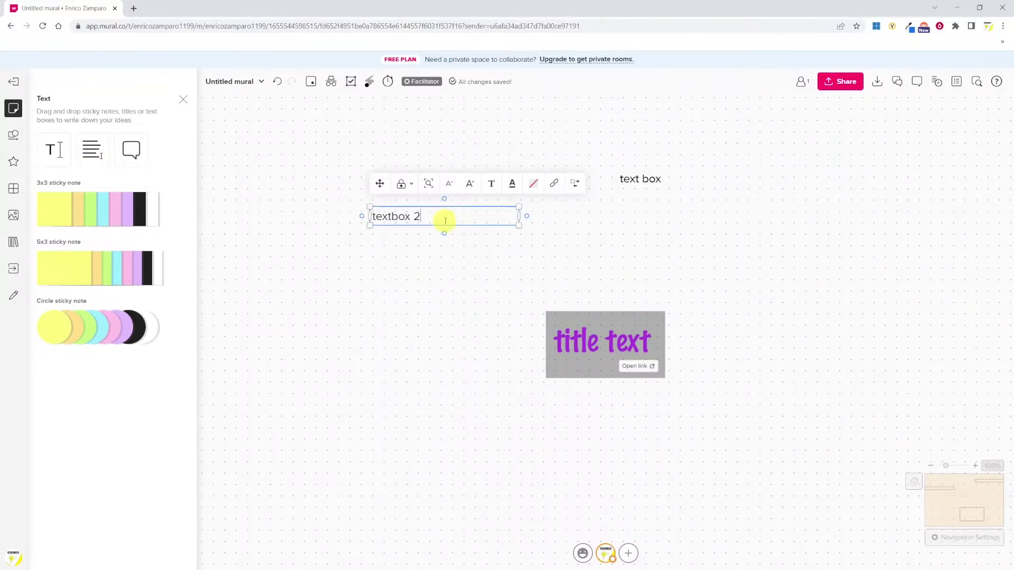
{"action": "left_click", "coordinate": [608, 343]}
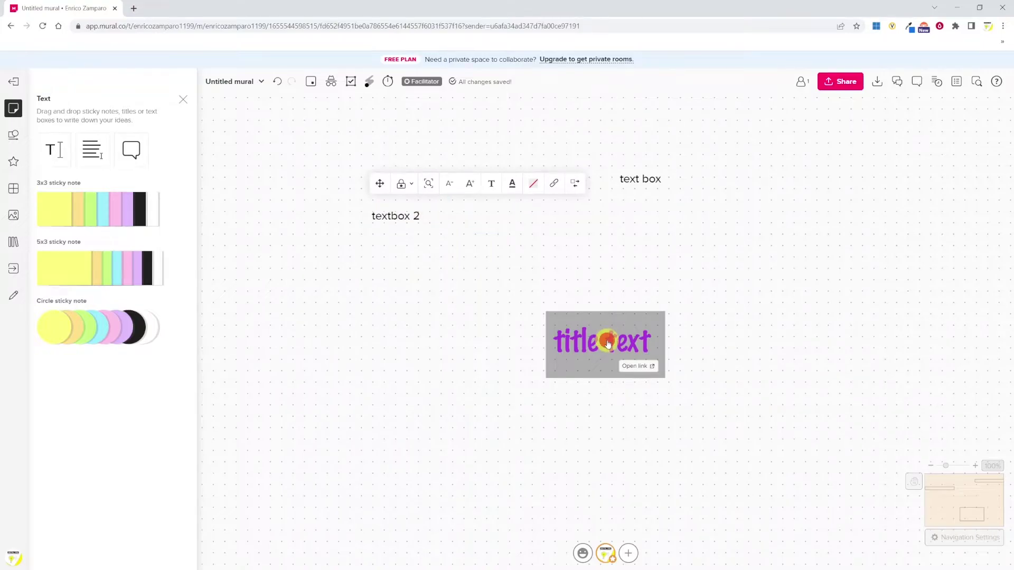
{"action": "key", "text": "Escape"}
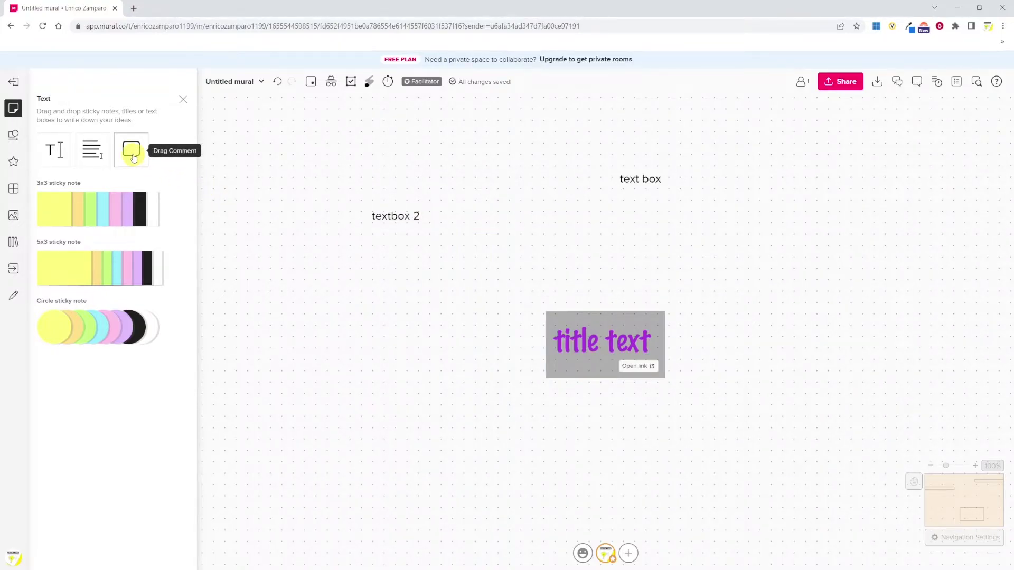
Pin a comment reading 'this is a comment' to the title's top-left corner.
{"action": "left_click_drag", "start_coordinate": [133, 159], "coordinate": [561, 329]}
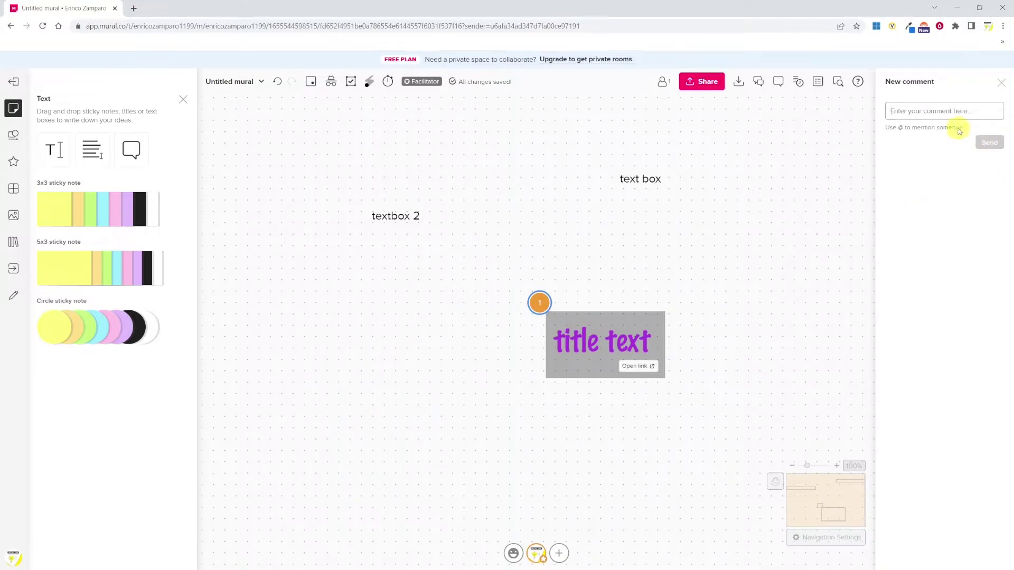
{"action": "type", "text": "this is a comment"}
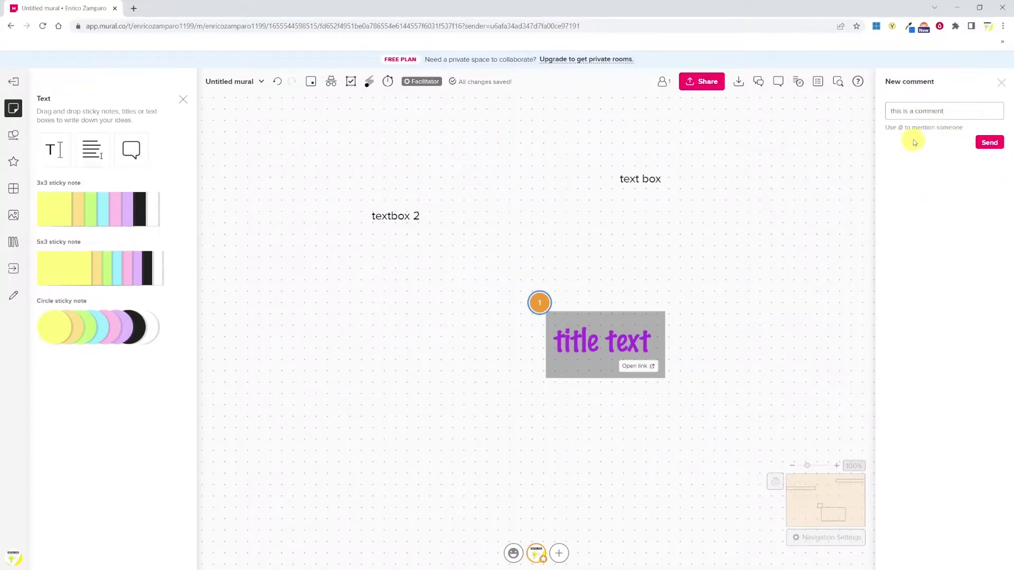
{"action": "left_click", "coordinate": [989, 142]}
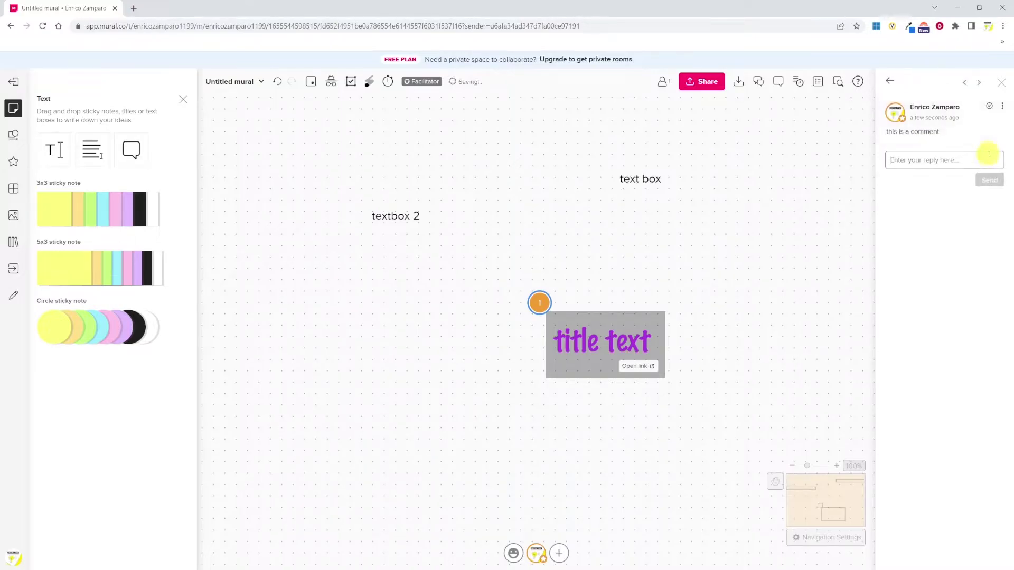
{"action": "left_click", "coordinate": [541, 304]}
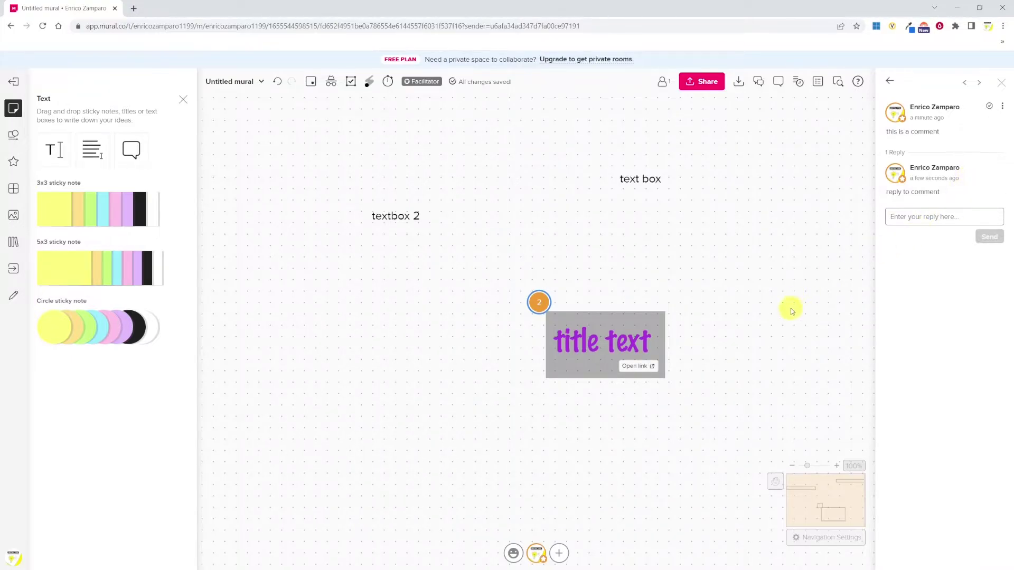
{"action": "left_click", "coordinate": [542, 304]}
Nudge the title card, then copy the direct 'Link to this Widget' URL of its comment.
{"action": "left_click_drag", "start_coordinate": [535, 329], "coordinate": [562, 336]}
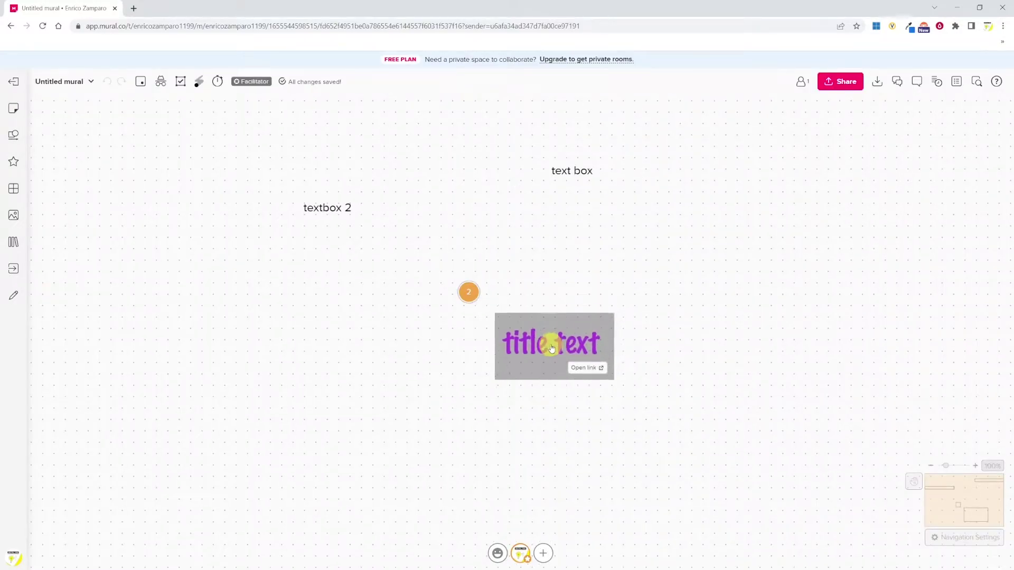
{"action": "left_click_drag", "start_coordinate": [552, 349], "coordinate": [541, 339]}
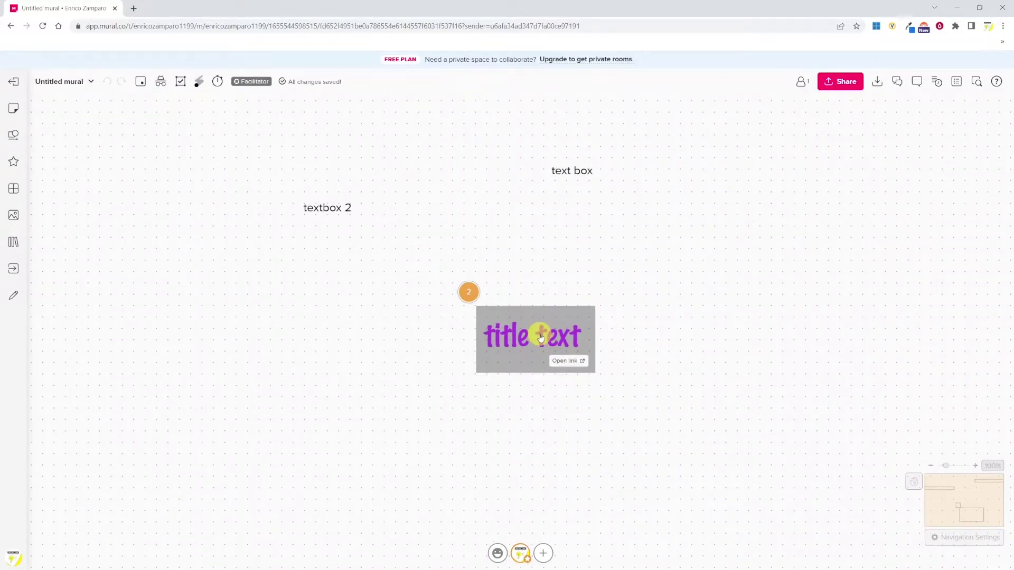
{"action": "left_click", "coordinate": [658, 281]}
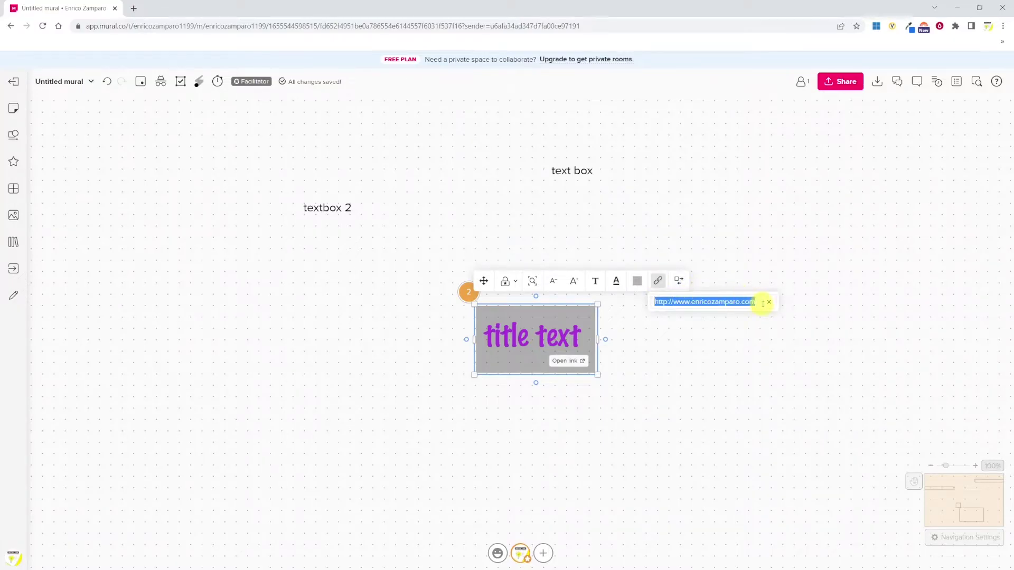
{"action": "left_click", "coordinate": [468, 292]}
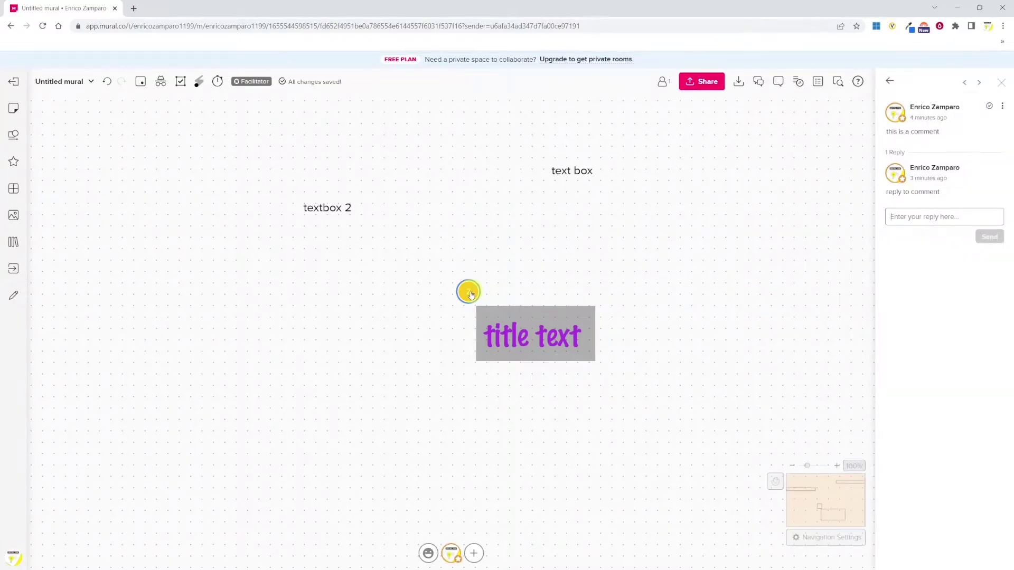
{"action": "right_click", "coordinate": [469, 292]}
{"action": "left_click", "coordinate": [503, 322]}
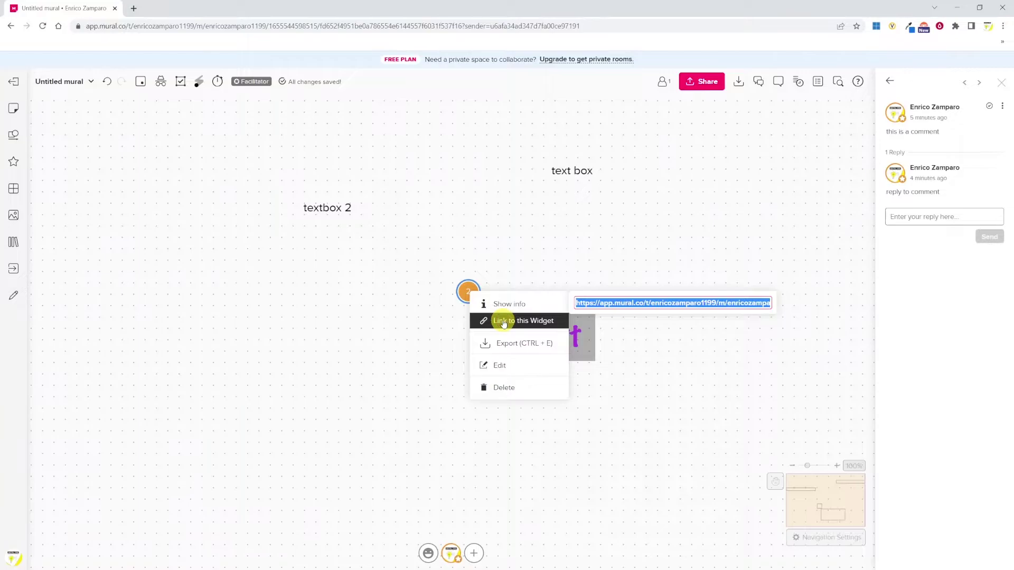
{"action": "right_click", "coordinate": [619, 304]}
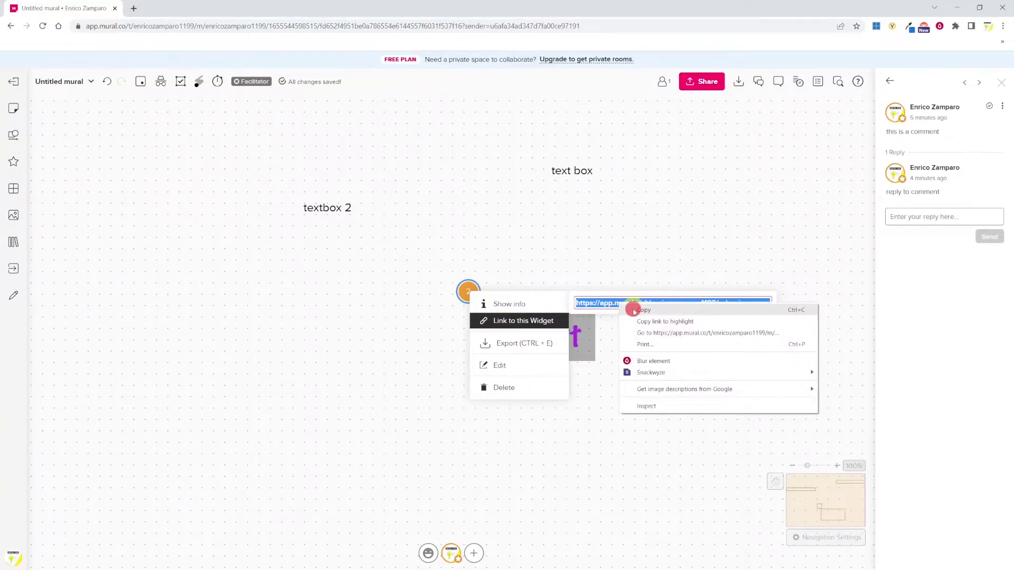
{"action": "left_click", "coordinate": [639, 310]}
{"action": "key", "text": "Escape"}
Set the title card's link to the comment URL, move the card right, and follow it.
{"action": "left_click", "coordinate": [658, 281]}
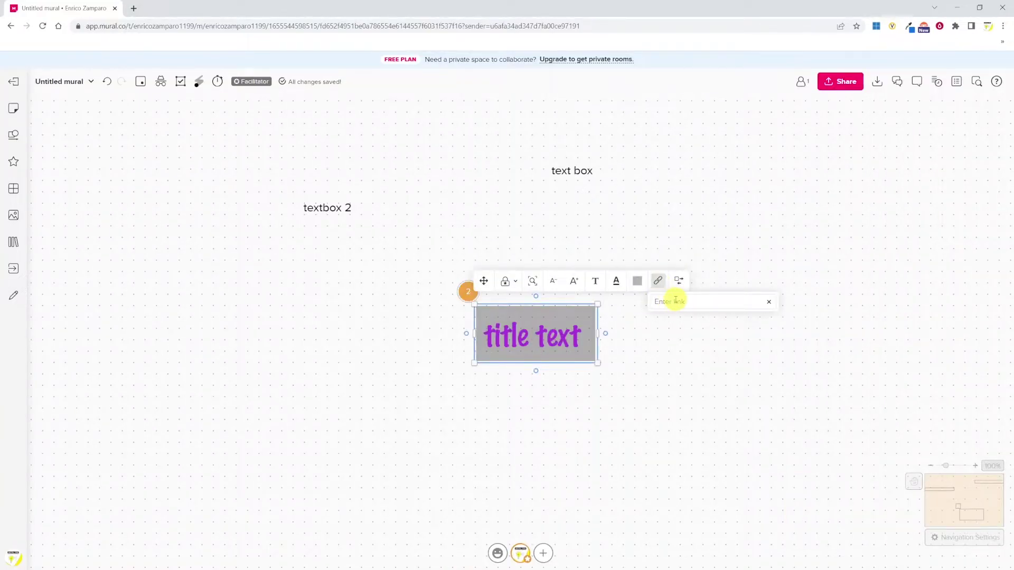
{"action": "key", "text": "ctrl+v"}
{"action": "key", "text": "Return"}
{"action": "left_click_drag", "start_coordinate": [537, 345], "coordinate": [811, 250]}
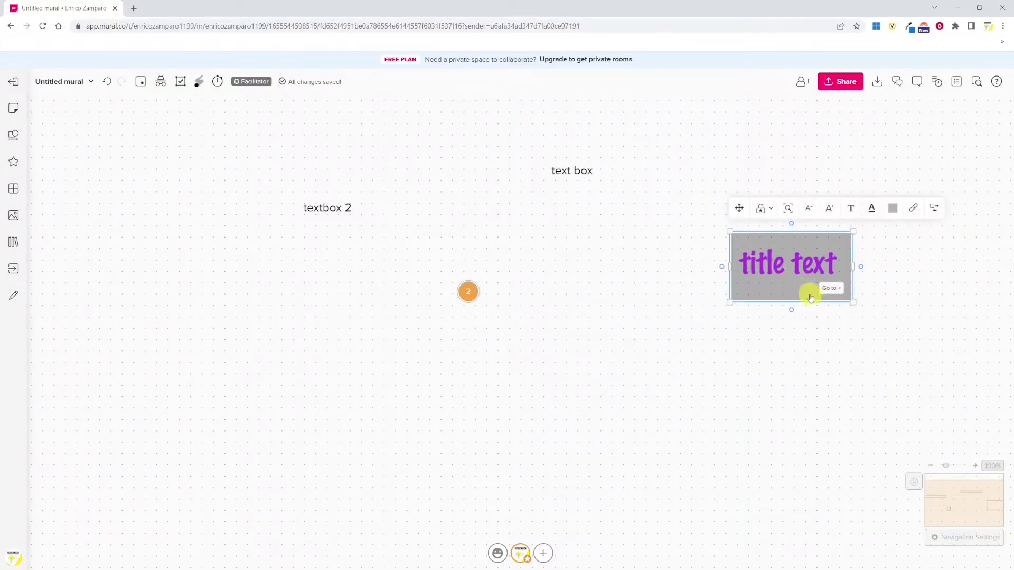
{"action": "left_click", "coordinate": [833, 292]}
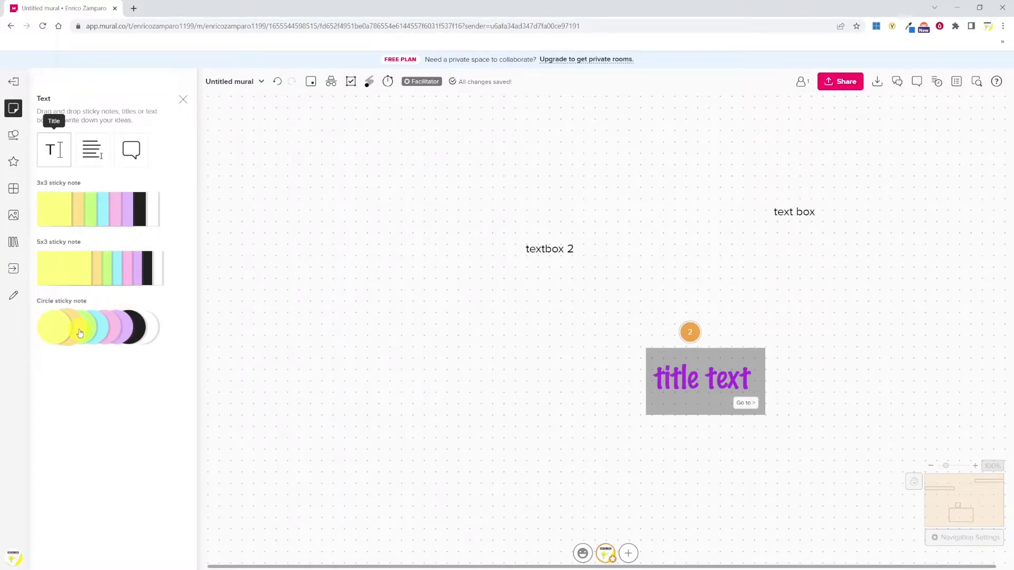
Add a yellow square sticky note reading 'sticky note' left of textbox 2.
{"action": "left_click", "coordinate": [63, 213]}
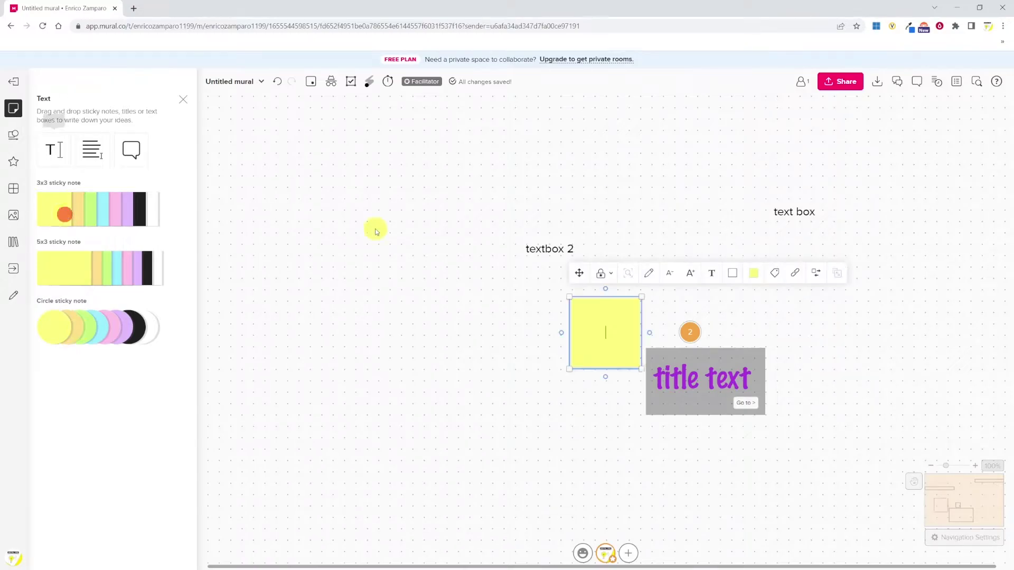
{"action": "left_click_drag", "start_coordinate": [591, 331], "coordinate": [339, 249]}
{"action": "type", "text": "sticky note"}
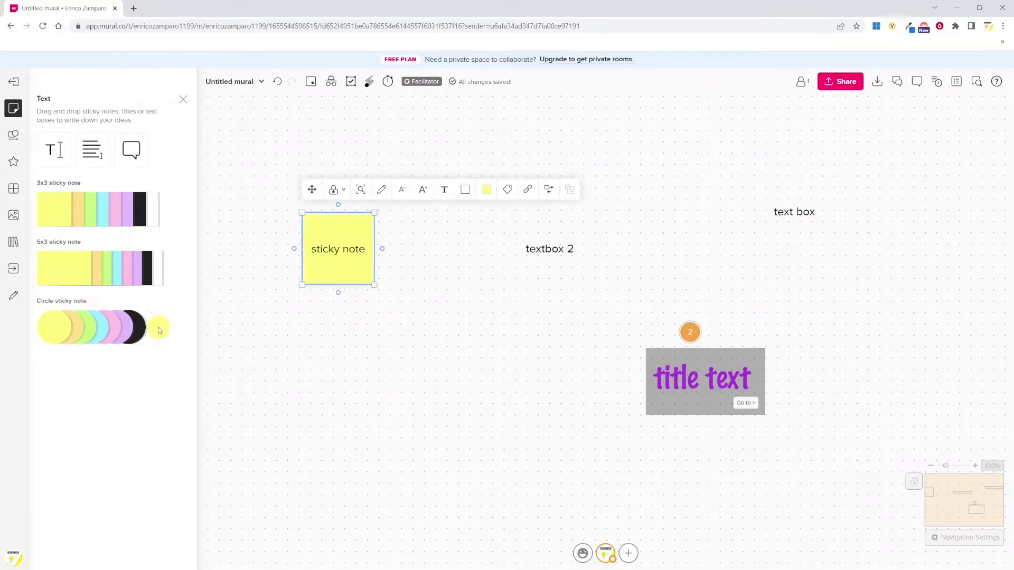
Add a borderless green round sticky note reading 'round sticky note'.
{"action": "left_click_drag", "start_coordinate": [98, 327], "coordinate": [389, 299]}
{"action": "type", "text": "round sticky note"}
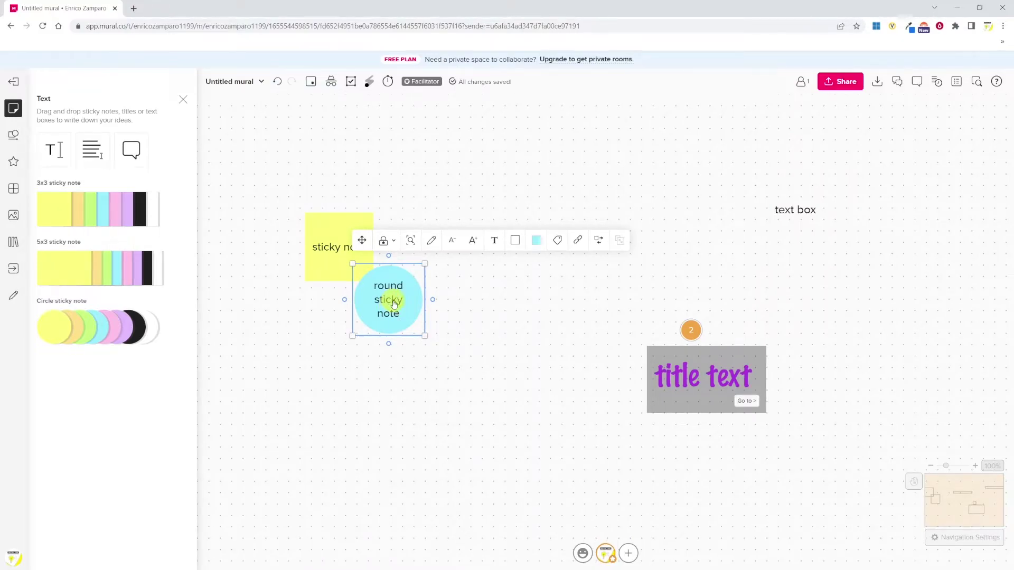
{"action": "left_click", "coordinate": [515, 242]}
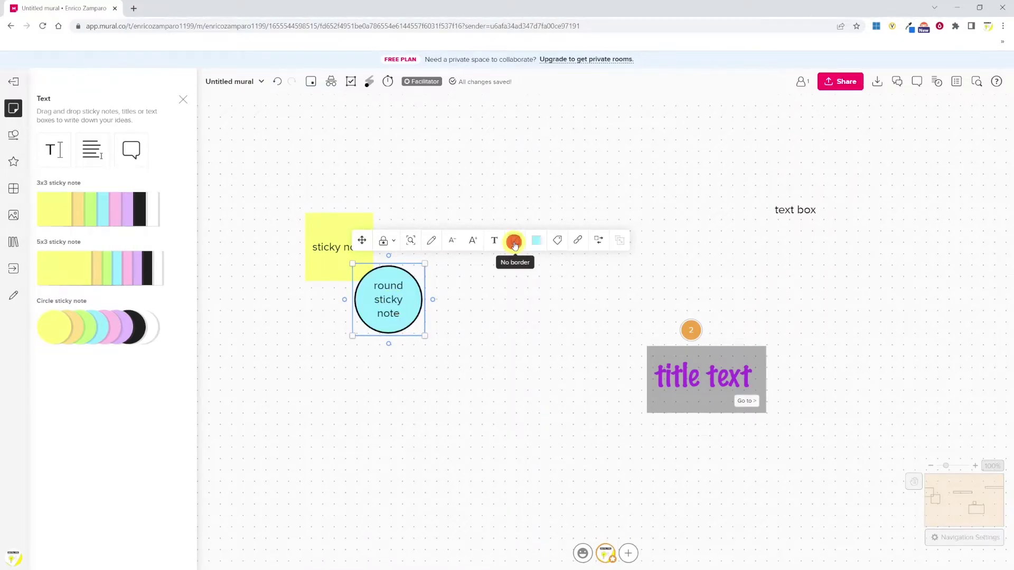
{"action": "left_click", "coordinate": [515, 241]}
{"action": "left_click", "coordinate": [535, 241]}
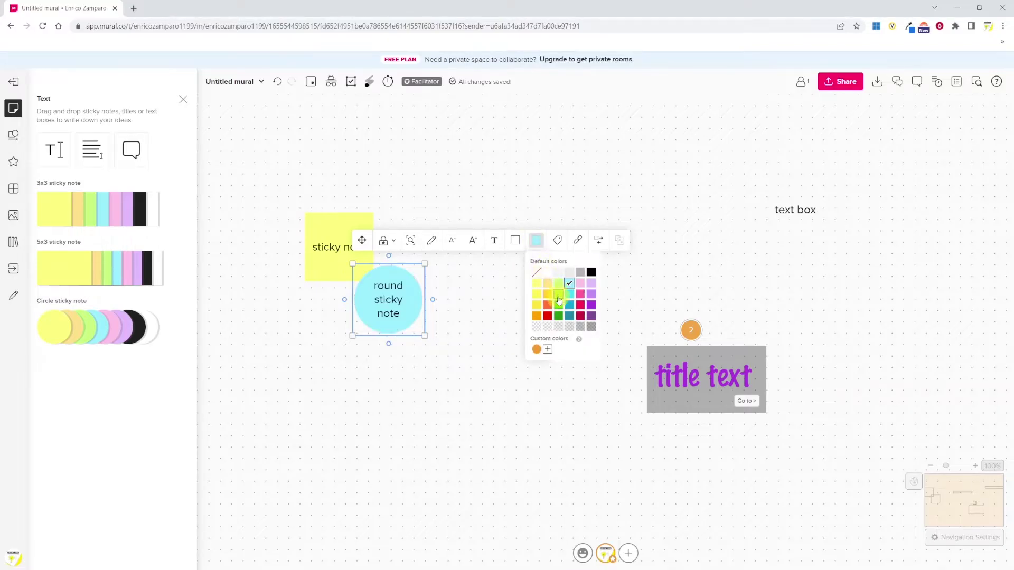
{"action": "left_click", "coordinate": [558, 304]}
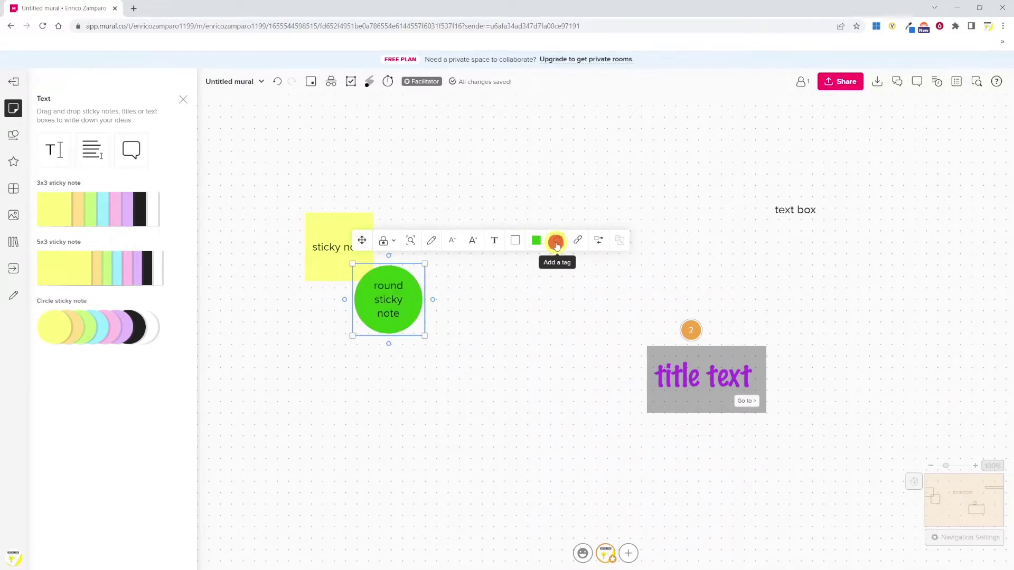
Tag the round note 'round stuff' and resize it to a smaller preset.
{"action": "left_click", "coordinate": [556, 243]}
{"action": "type", "text": "round stuff"}
{"action": "key", "text": "Return"}
{"action": "left_click_drag", "start_coordinate": [425, 336], "coordinate": [493, 396]}
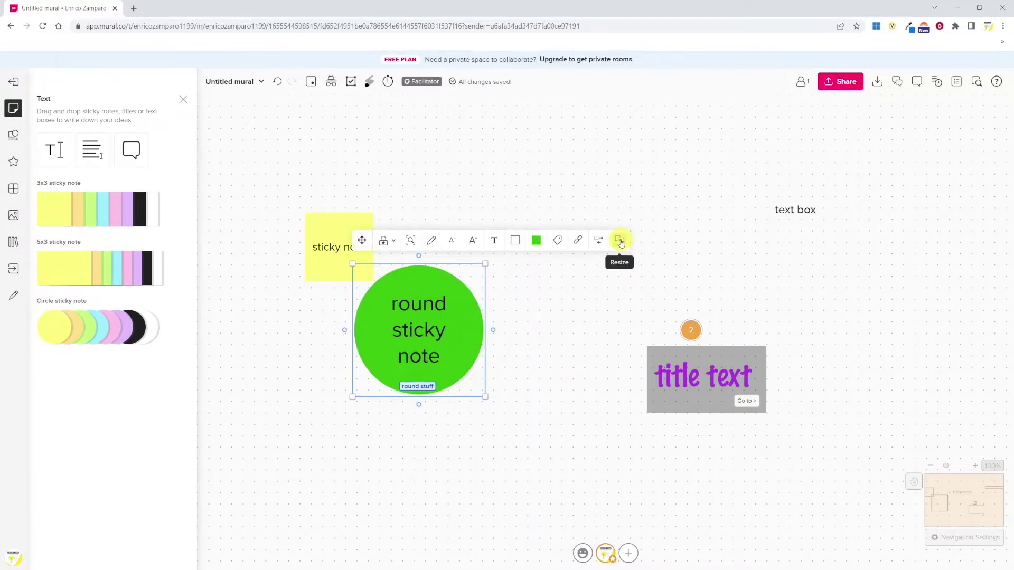
{"action": "left_click", "coordinate": [620, 242]}
{"action": "left_click", "coordinate": [627, 261]}
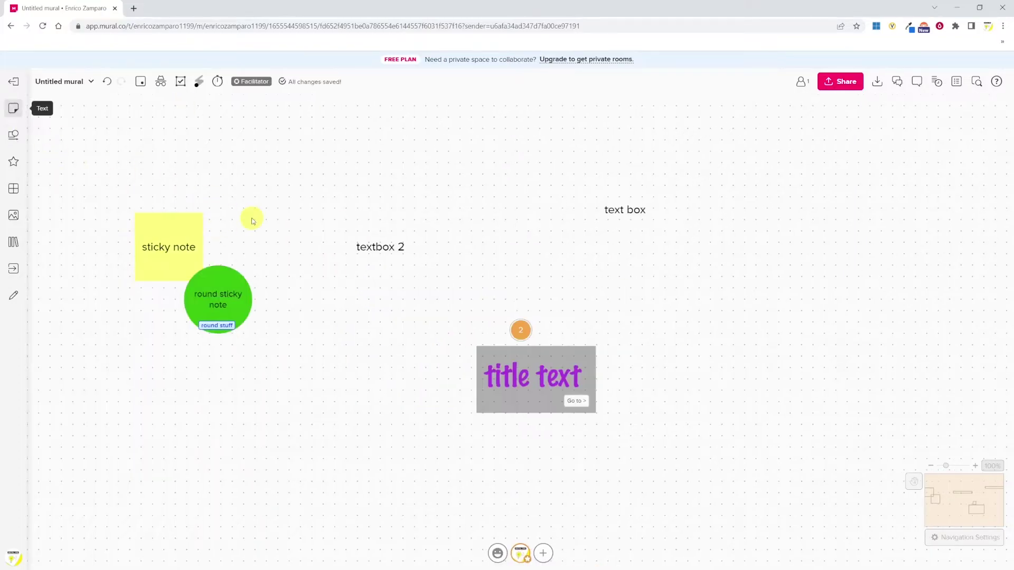
Connect the round note to the title card with an arrow and add a yellow triangle below the sticky note.
{"action": "left_click", "coordinate": [12, 137]}
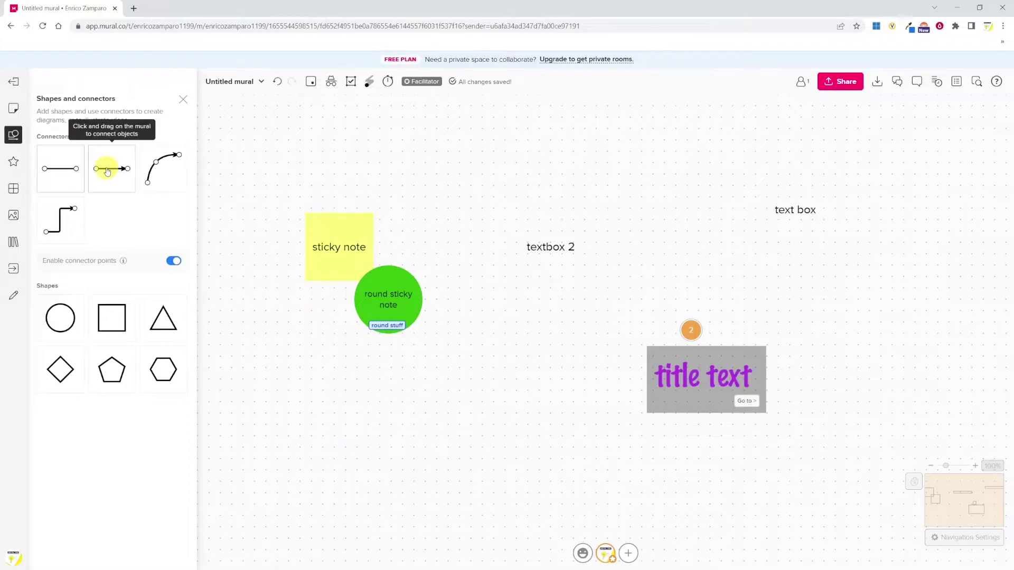
{"action": "left_click_drag", "start_coordinate": [103, 167], "coordinate": [642, 378]}
{"action": "left_click_drag", "start_coordinate": [417, 320], "coordinate": [492, 363]}
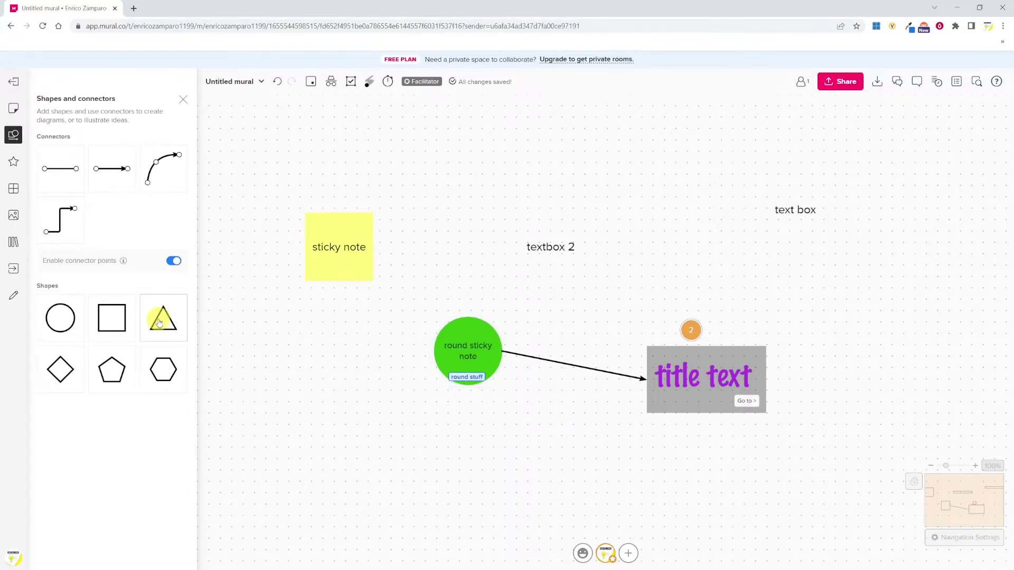
{"action": "left_click_drag", "start_coordinate": [163, 319], "coordinate": [302, 357]}
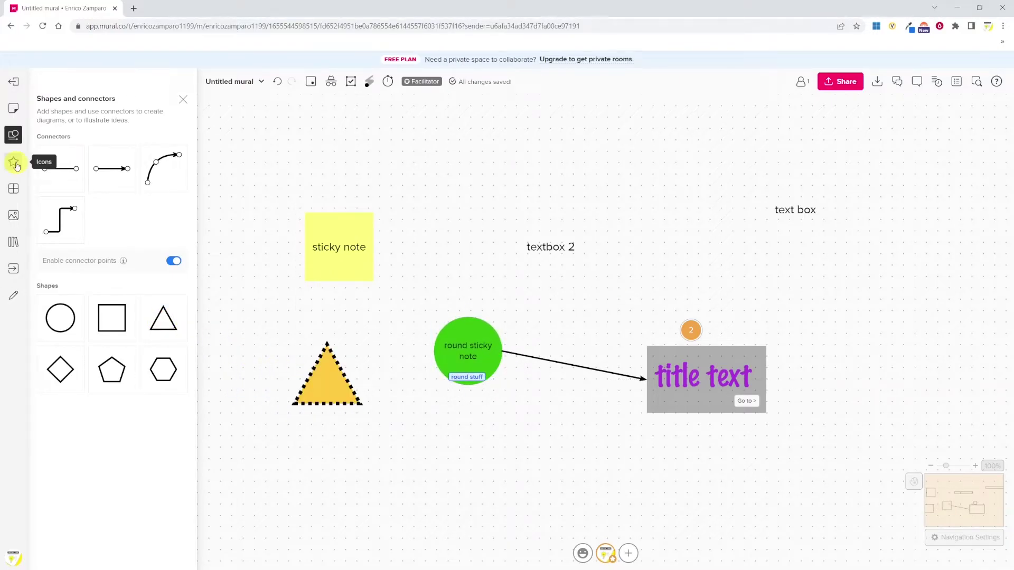
Place a phone icon over the yellow sticky note and send it behind the note.
{"action": "left_click", "coordinate": [16, 164]}
{"action": "scroll", "coordinate": [170, 248], "scroll_direction": "down", "scroll_amount": 3}
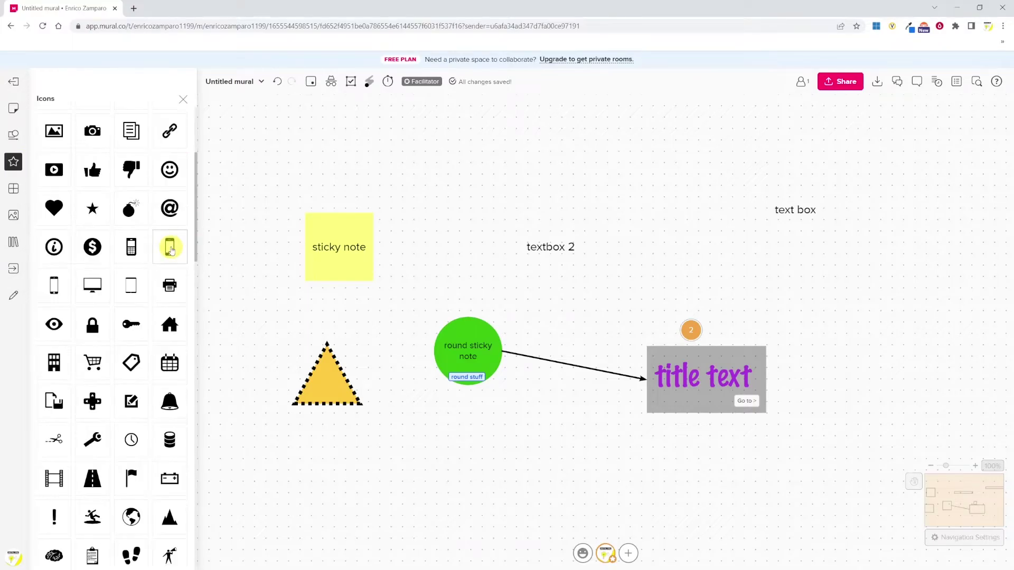
{"action": "left_click_drag", "start_coordinate": [170, 250], "coordinate": [412, 454]}
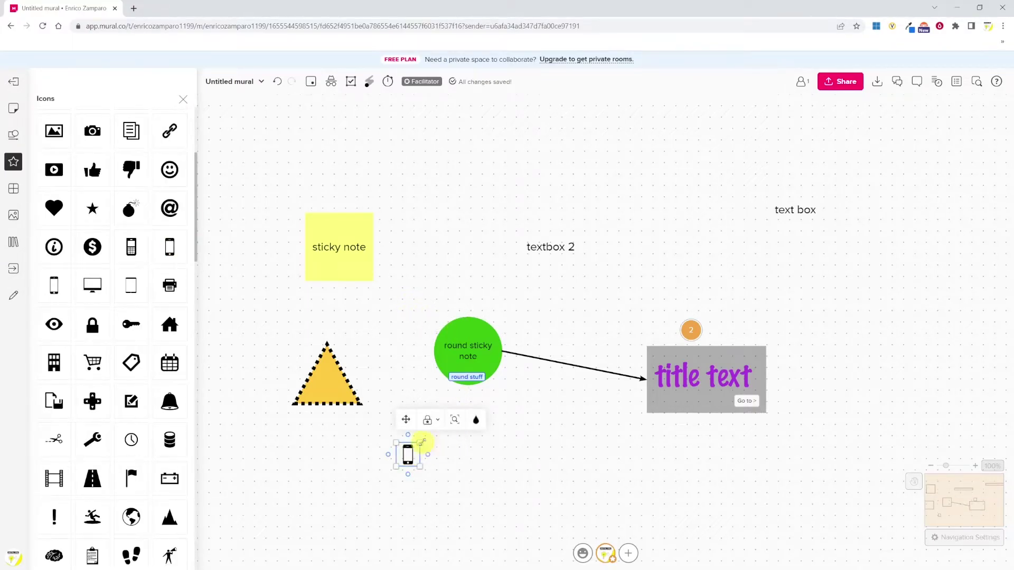
{"action": "left_click_drag", "start_coordinate": [531, 382], "coordinate": [371, 324]}
{"action": "left_click", "coordinate": [272, 281]}
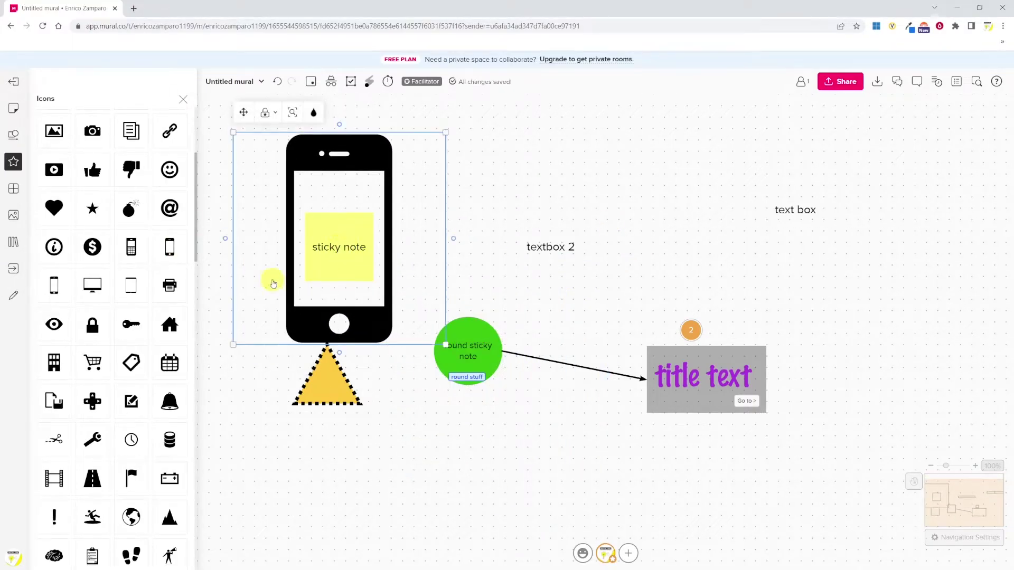
{"action": "right_click", "coordinate": [271, 281]}
{"action": "left_click", "coordinate": [338, 375]}
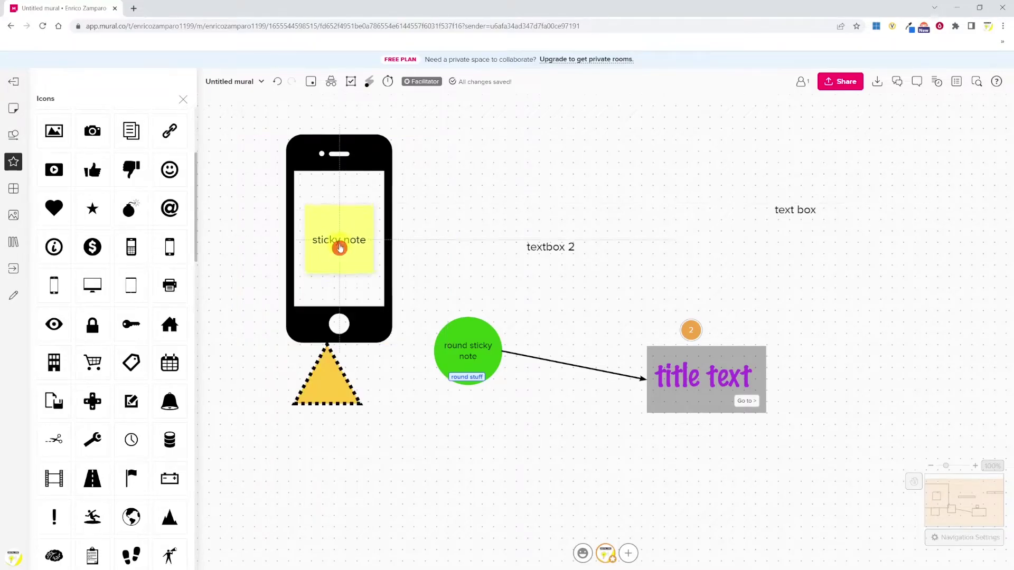
{"action": "left_click_drag", "start_coordinate": [341, 254], "coordinate": [342, 249]}
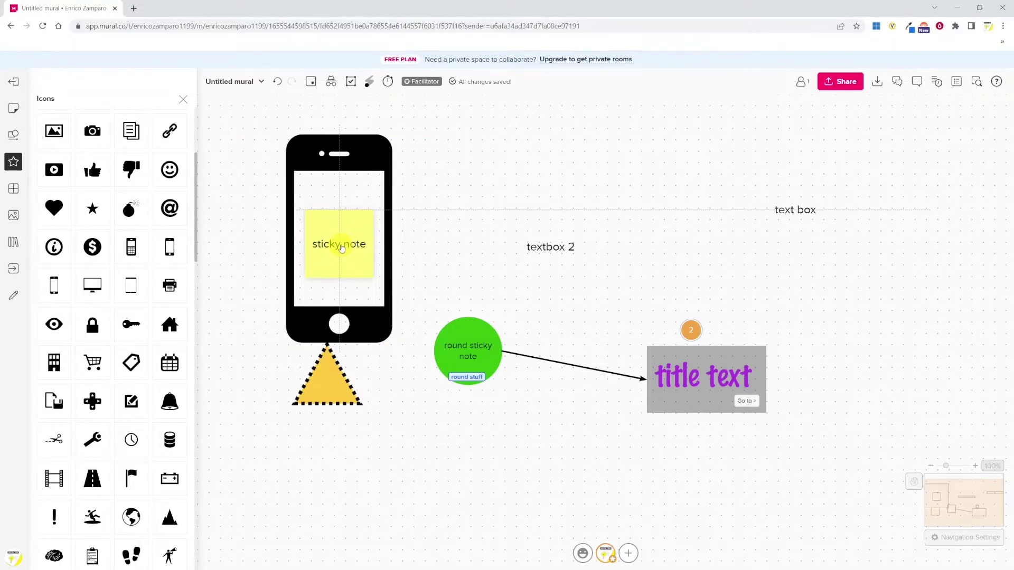
{"action": "left_click", "coordinate": [183, 99]}
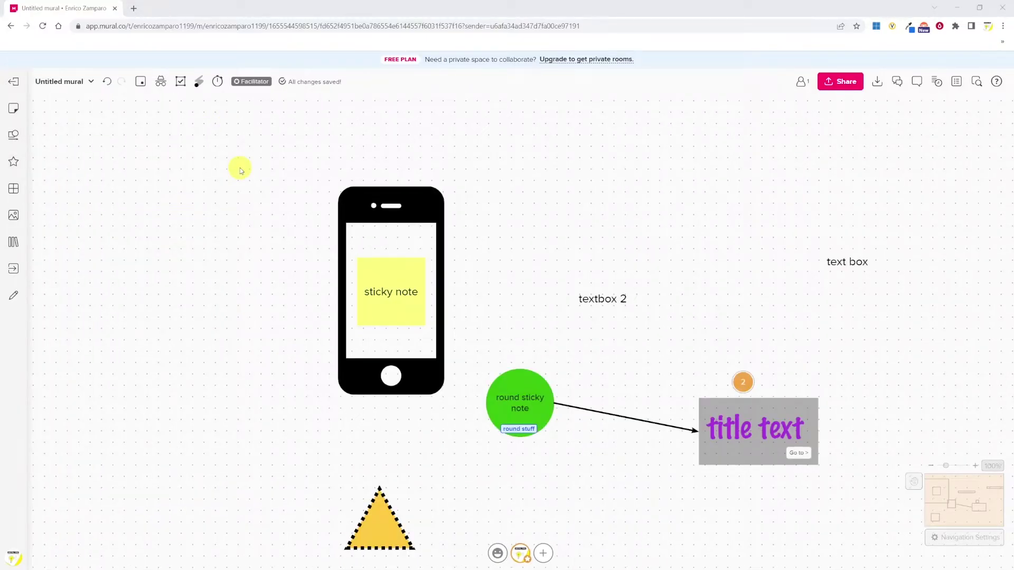
Group the phone and sticky note, then move the group up and left.
{"action": "left_click_drag", "start_coordinate": [290, 158], "coordinate": [476, 399]}
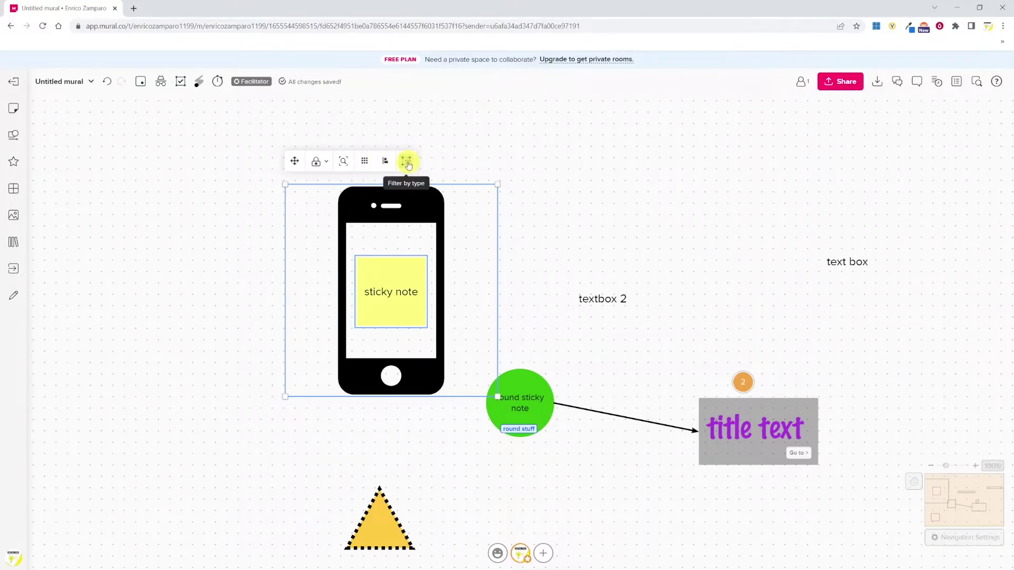
{"action": "right_click", "coordinate": [393, 220]}
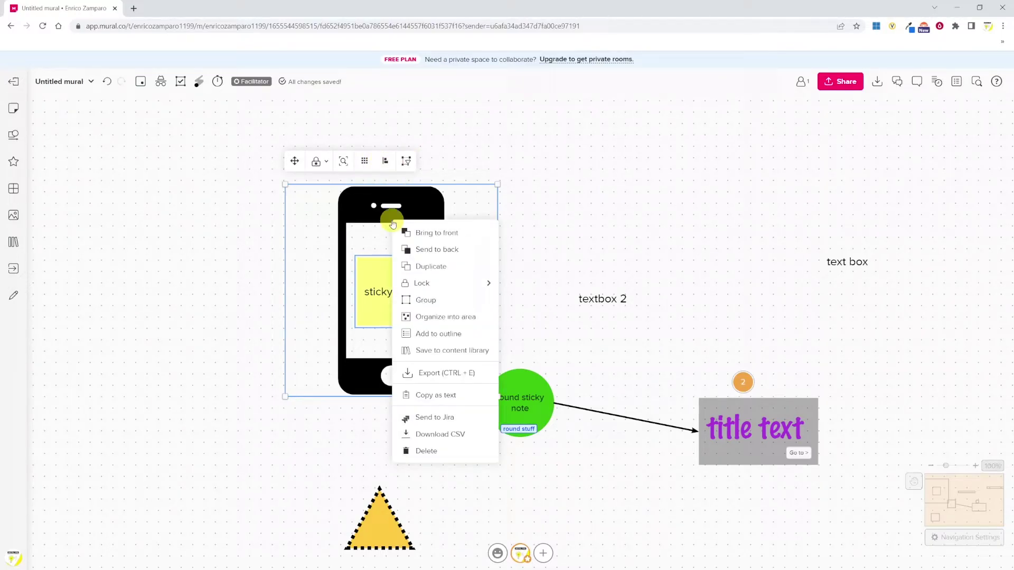
{"action": "left_click", "coordinate": [457, 301]}
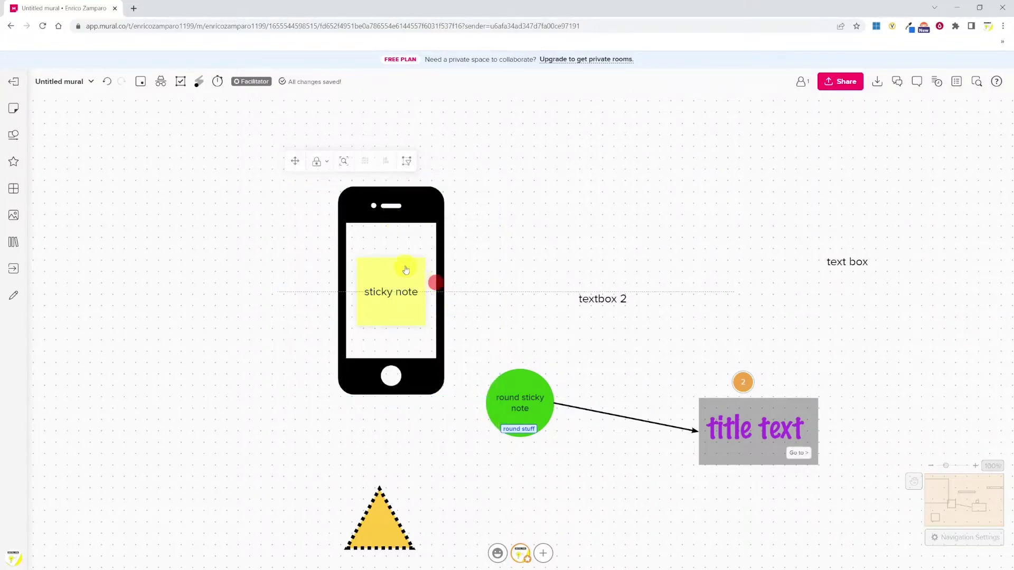
{"action": "left_click_drag", "start_coordinate": [435, 283], "coordinate": [410, 199]}
{"action": "left_click_drag", "start_coordinate": [372, 267], "coordinate": [300, 274]}
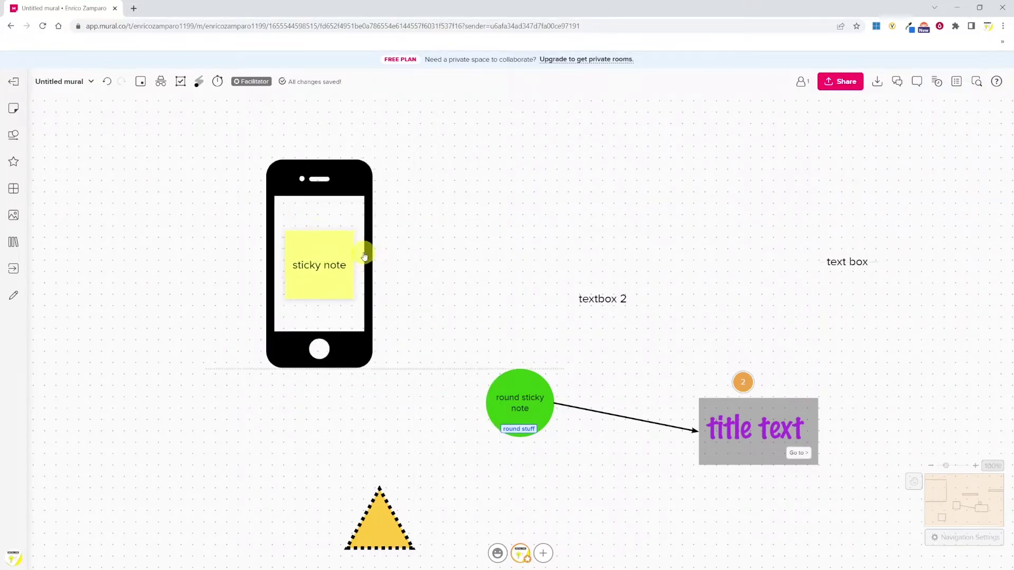
Add the Business Model Canvas from the business frameworks, then bring up the Images panel.
{"action": "left_click", "coordinate": [14, 191]}
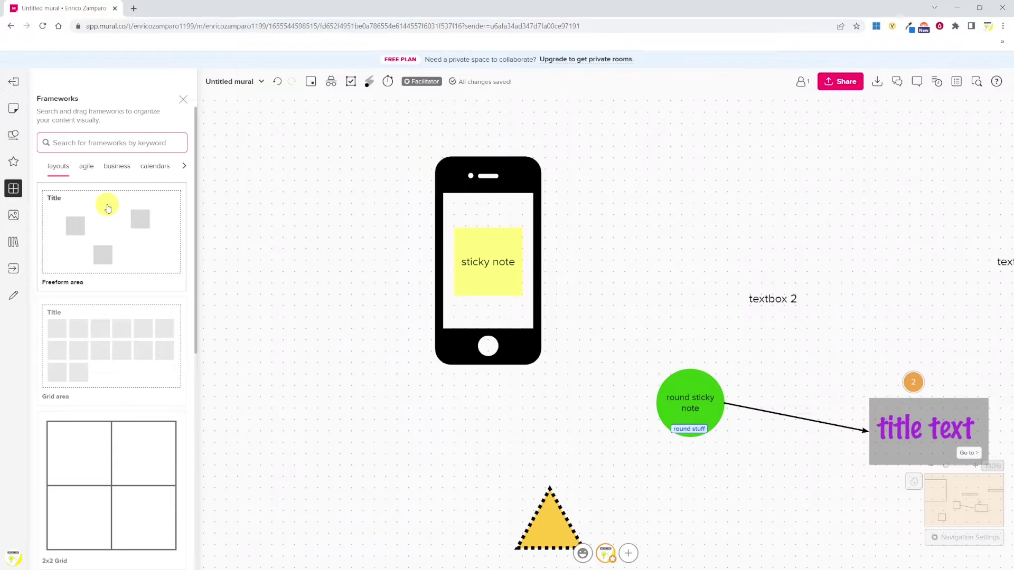
{"action": "left_click", "coordinate": [86, 166]}
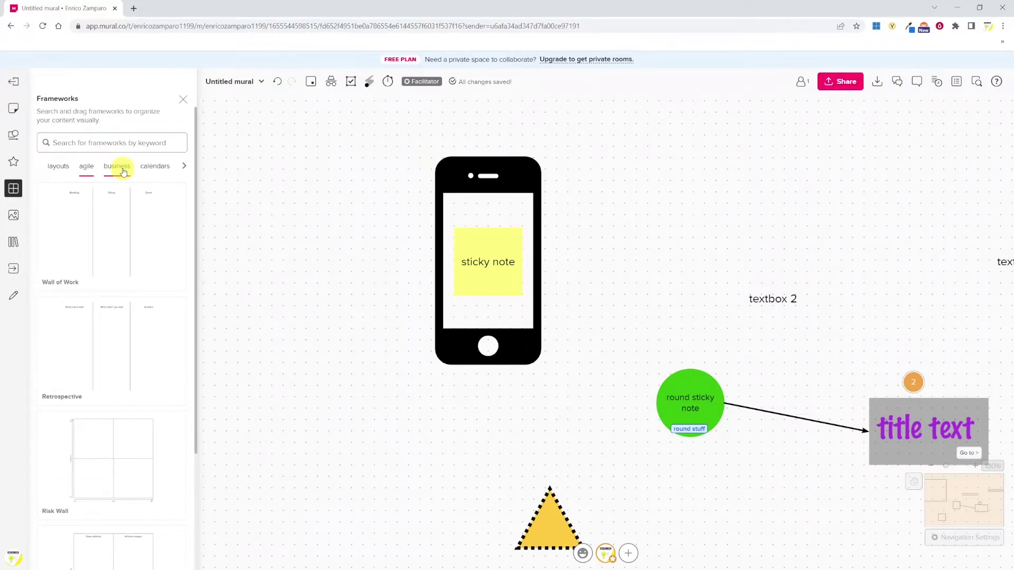
{"action": "left_click", "coordinate": [117, 167]}
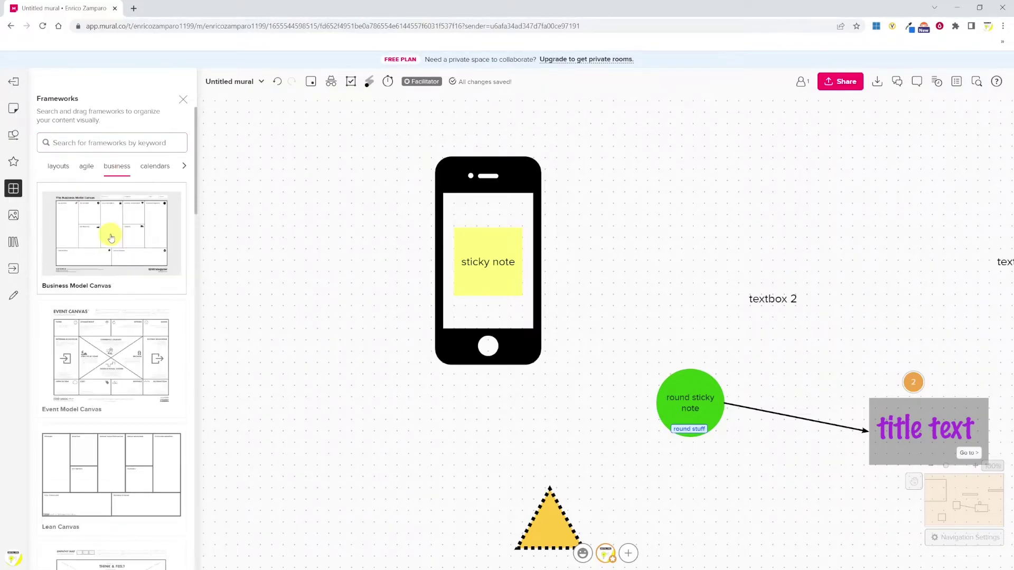
{"action": "left_click", "coordinate": [111, 237]}
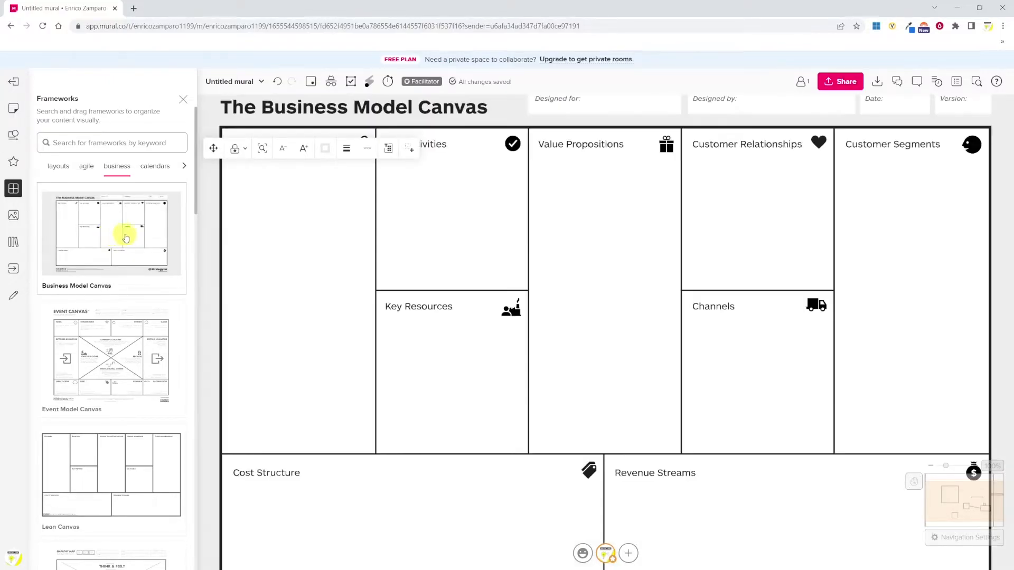
{"action": "left_click", "coordinate": [13, 188]}
{"action": "left_click", "coordinate": [13, 215]}
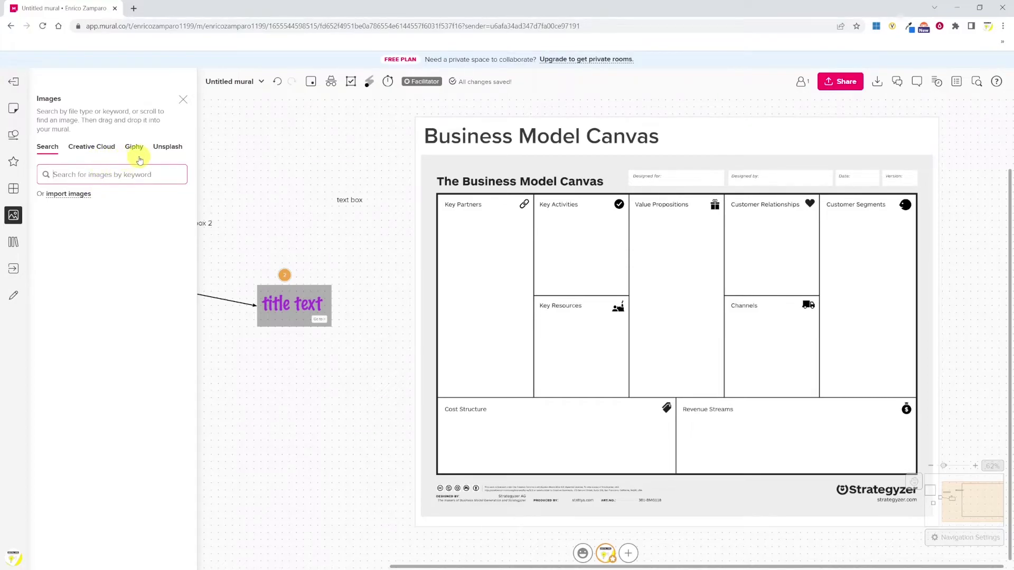
Import the brick-wall photo onto the board, then bring up the Import files choices.
{"action": "left_click", "coordinate": [69, 194]}
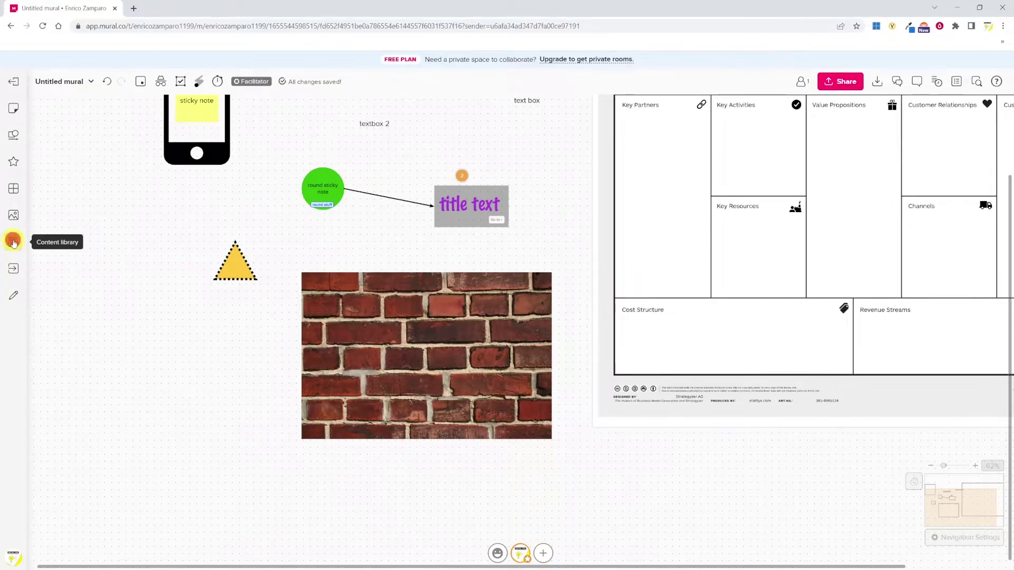
{"action": "left_click", "coordinate": [13, 241]}
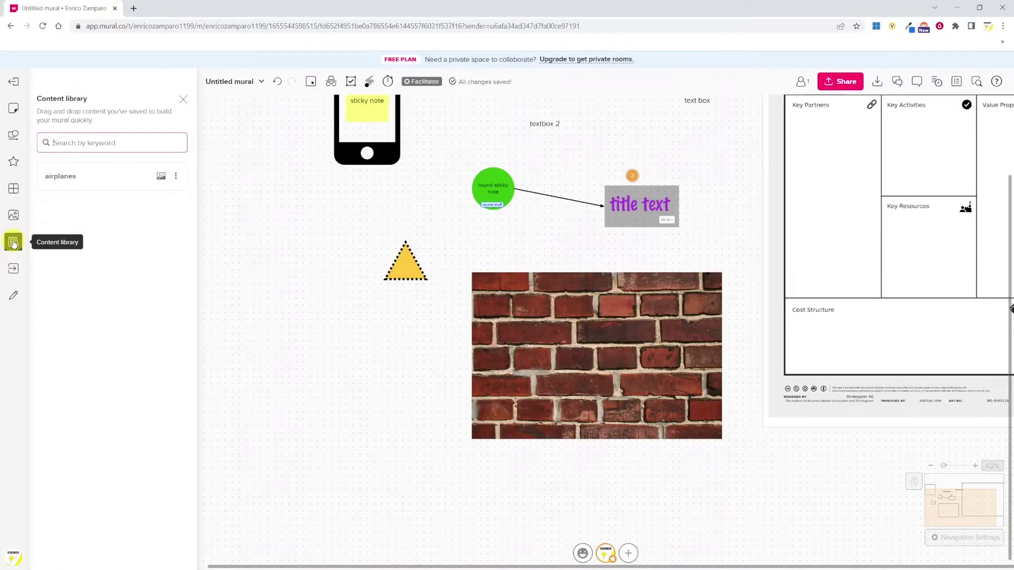
{"action": "left_click", "coordinate": [15, 269]}
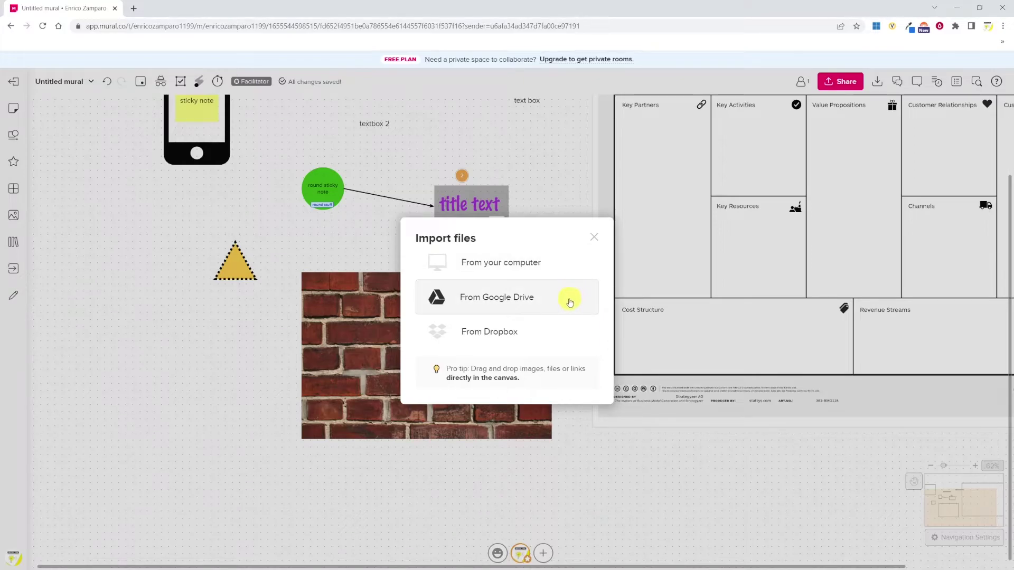
Import test.docx from the computer, shrink its card and place it beside the brick-wall photo.
{"action": "left_click", "coordinate": [523, 268]}
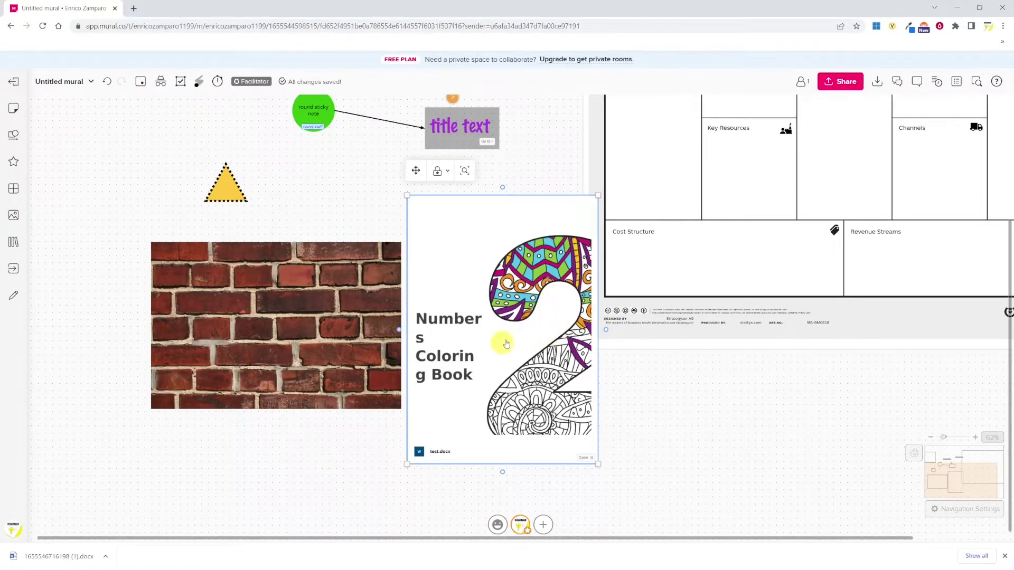
{"action": "left_click_drag", "start_coordinate": [408, 199], "coordinate": [481, 294]}
{"action": "left_click_drag", "start_coordinate": [552, 352], "coordinate": [503, 425]}
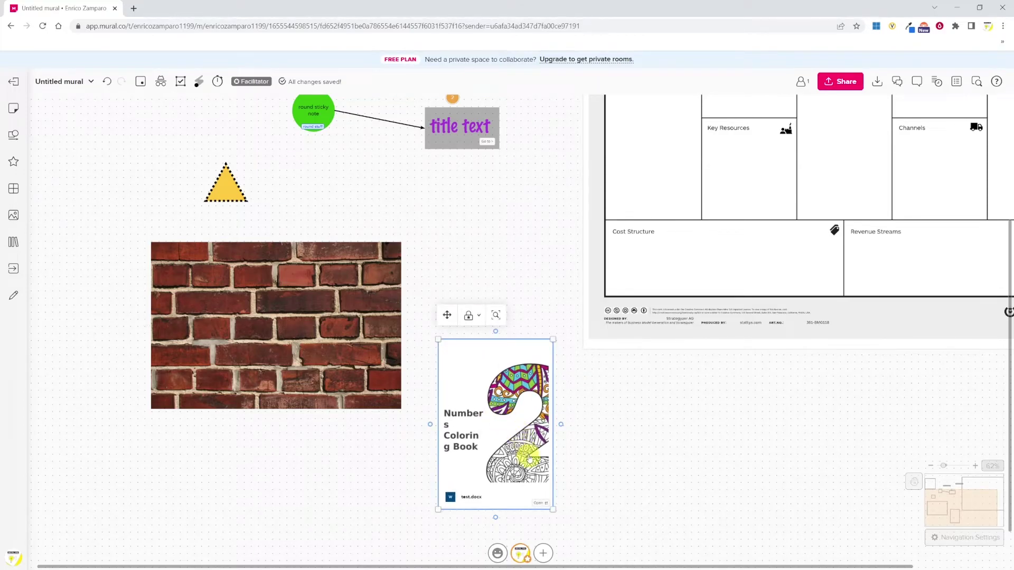
{"action": "mouse_move", "coordinate": [546, 508]}
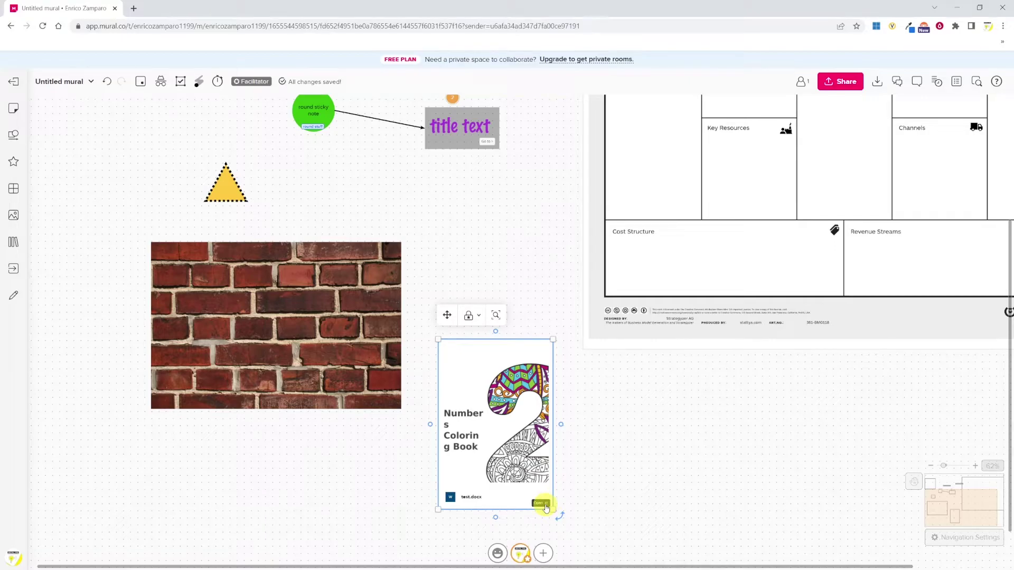
Handwrite 'Mural' and 'Whiteboard', then '3thicknesses' with a thicker pen.
{"action": "left_click", "coordinate": [14, 297]}
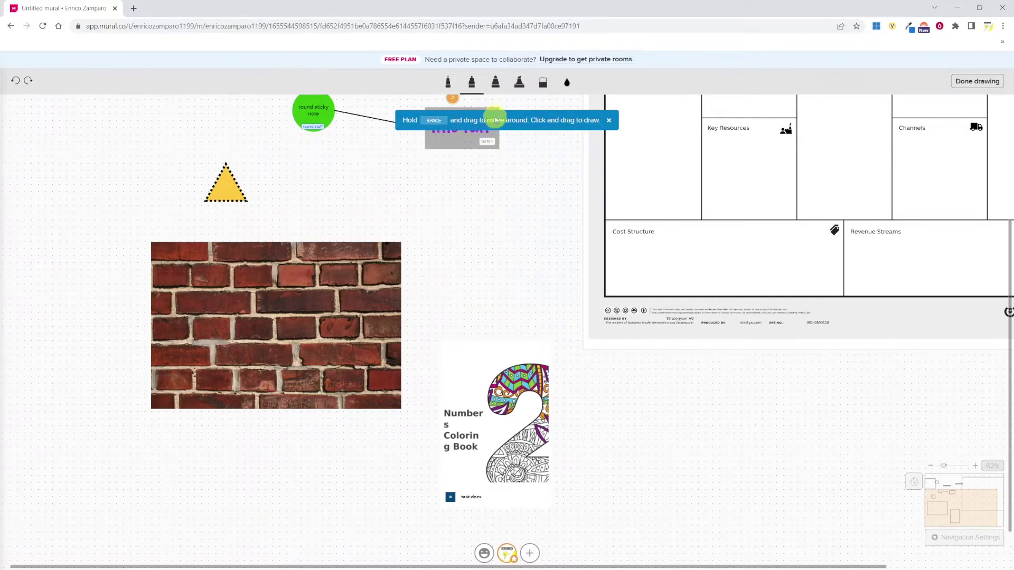
{"action": "mouse_move", "coordinate": [589, 402]}
{"action": "left_mouse_down"}
{"action": "mouse_move", "coordinate": [629, 396]}
{"action": "mouse_move", "coordinate": [590, 421]}
{"action": "mouse_move", "coordinate": [776, 426]}
{"action": "left_mouse_up"}
{"action": "left_click", "coordinate": [495, 82]}
{"action": "left_click_drag", "start_coordinate": [575, 461], "coordinate": [806, 465]}
Draw a pink arrow below the words and highlight 'Mural' in pink.
{"action": "left_click", "coordinate": [568, 84]}
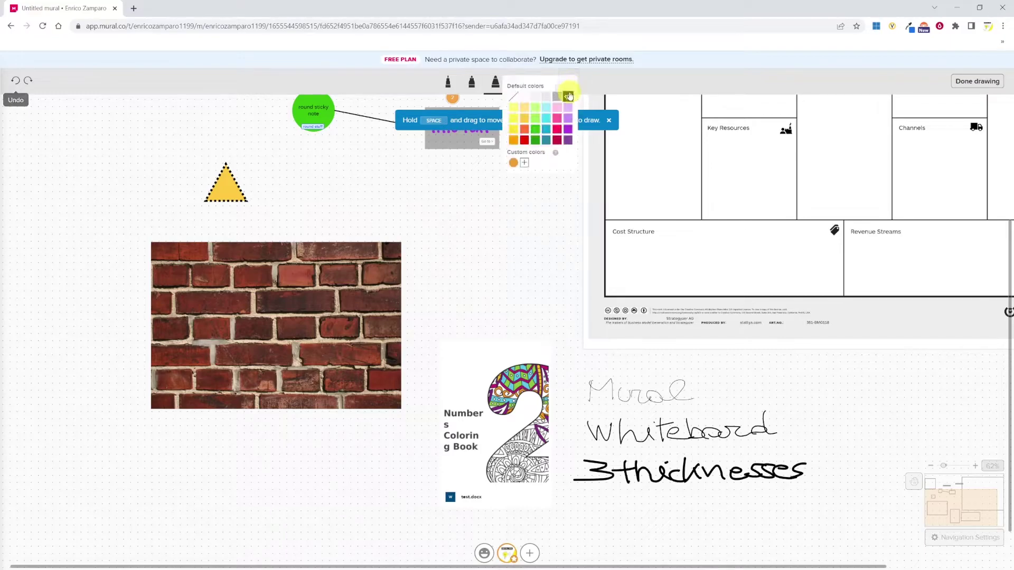
{"action": "left_click", "coordinate": [520, 108]}
{"action": "left_click_drag", "start_coordinate": [564, 517], "coordinate": [618, 494]}
{"action": "left_click", "coordinate": [519, 83]}
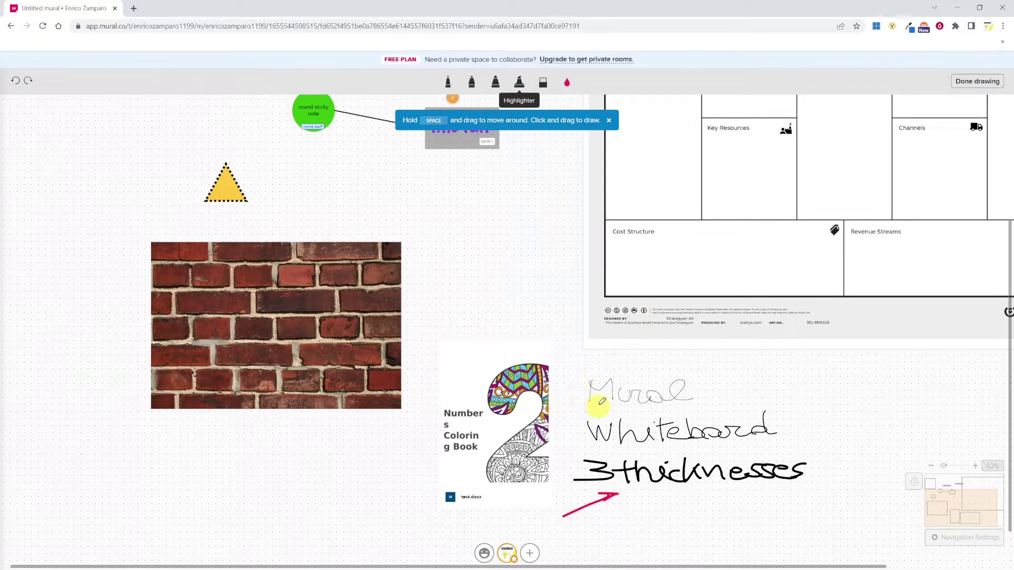
{"action": "left_click_drag", "start_coordinate": [574, 388], "coordinate": [705, 387]}
Erase the end of 'Whiteboard', then undo the erasure.
{"action": "left_click", "coordinate": [544, 83]}
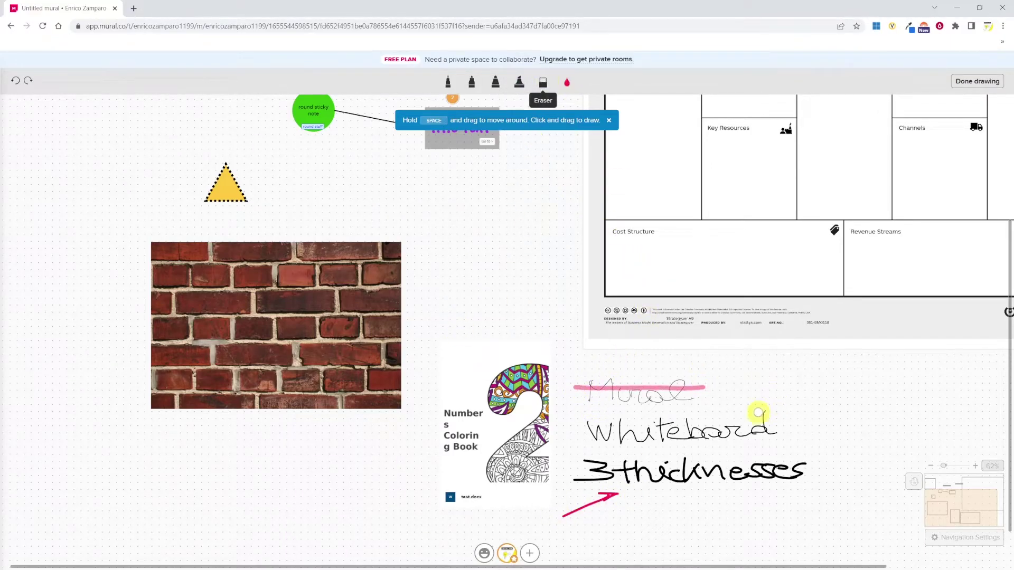
{"action": "mouse_move", "coordinate": [758, 412]}
{"action": "left_mouse_down"}
{"action": "mouse_move", "coordinate": [765, 426]}
{"action": "mouse_move", "coordinate": [730, 427]}
{"action": "left_mouse_up"}
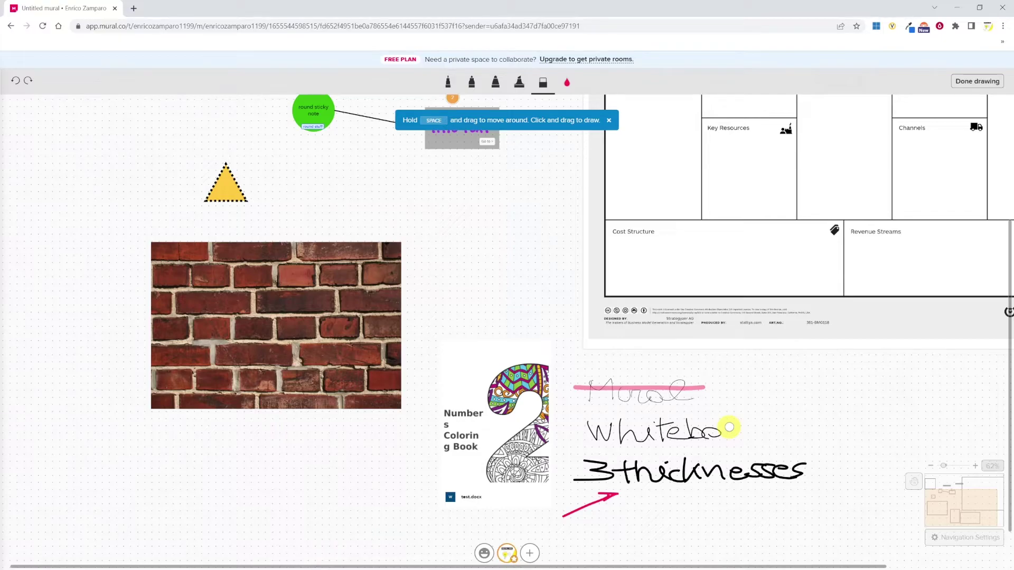
{"action": "key", "text": "ctrl+z"}
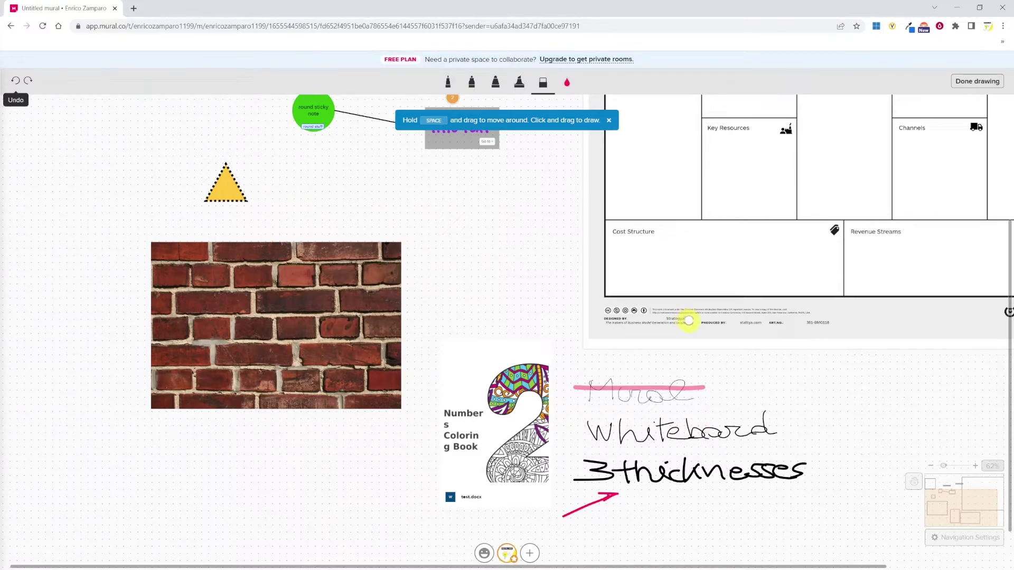
Leave drawing mode and glance at the mural options.
{"action": "left_click", "coordinate": [981, 83]}
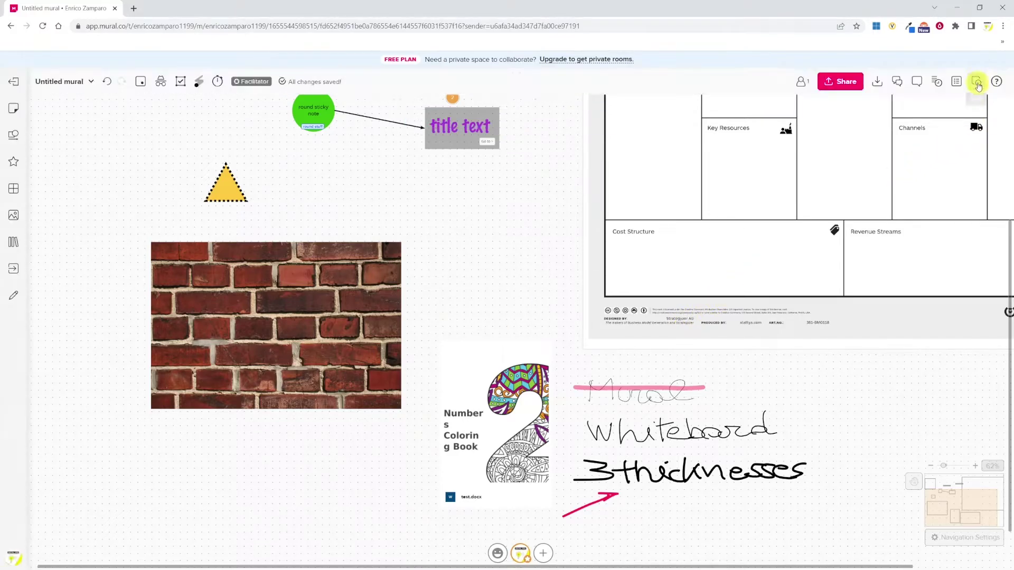
{"action": "left_click", "coordinate": [93, 85]}
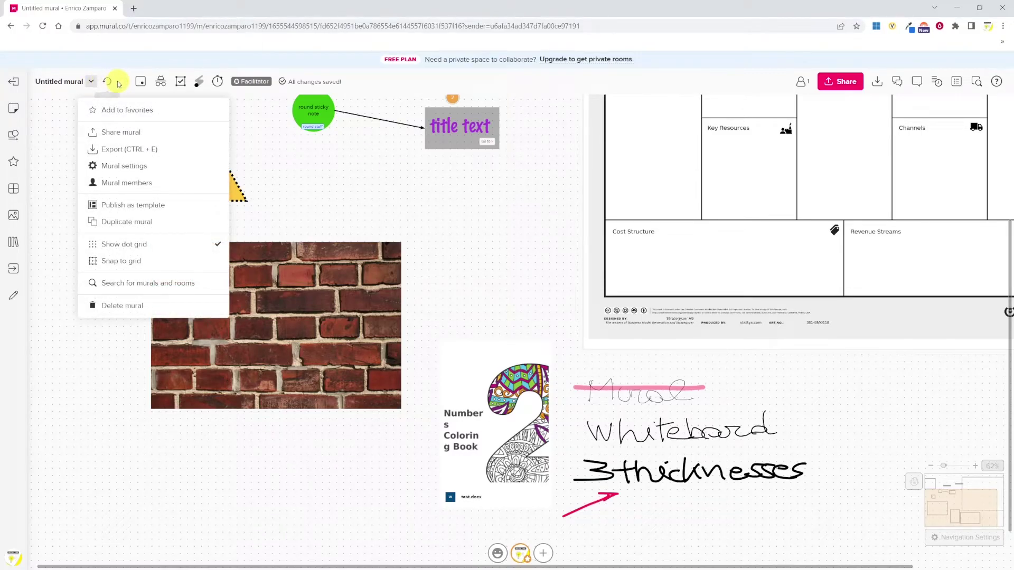
{"action": "left_click", "coordinate": [114, 131]}
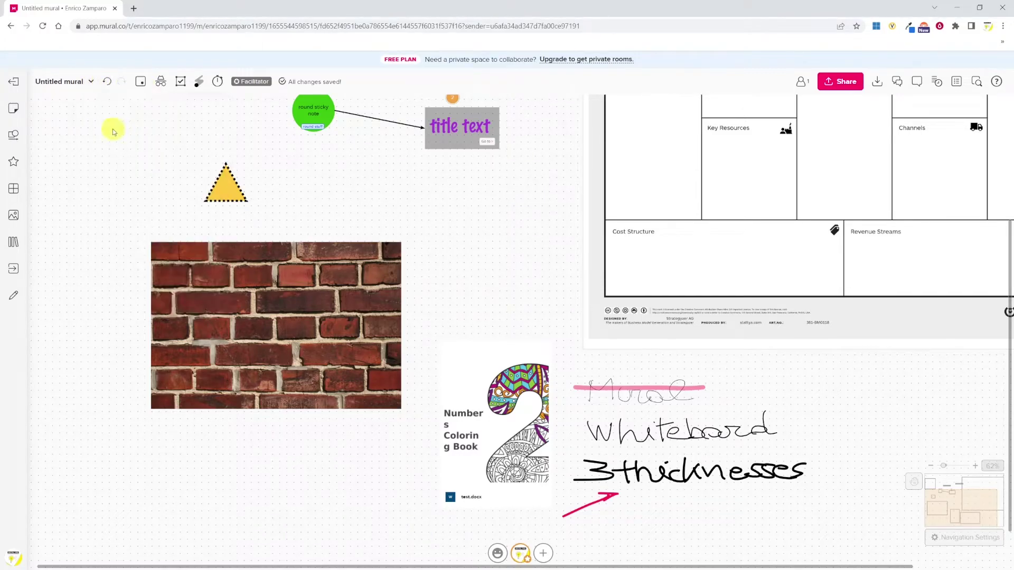
Start a voting session named 'voting' with 3 votes per person, limited to a selected section.
{"action": "left_click", "coordinate": [141, 83]}
{"action": "left_click", "coordinate": [167, 106]}
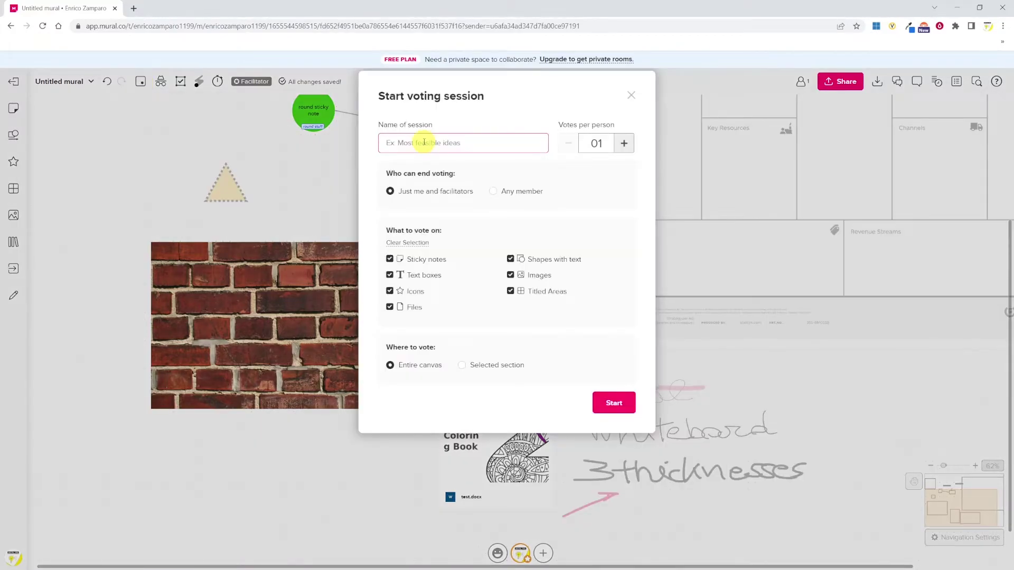
{"action": "type", "text": "voting"}
{"action": "left_click", "coordinate": [625, 144]}
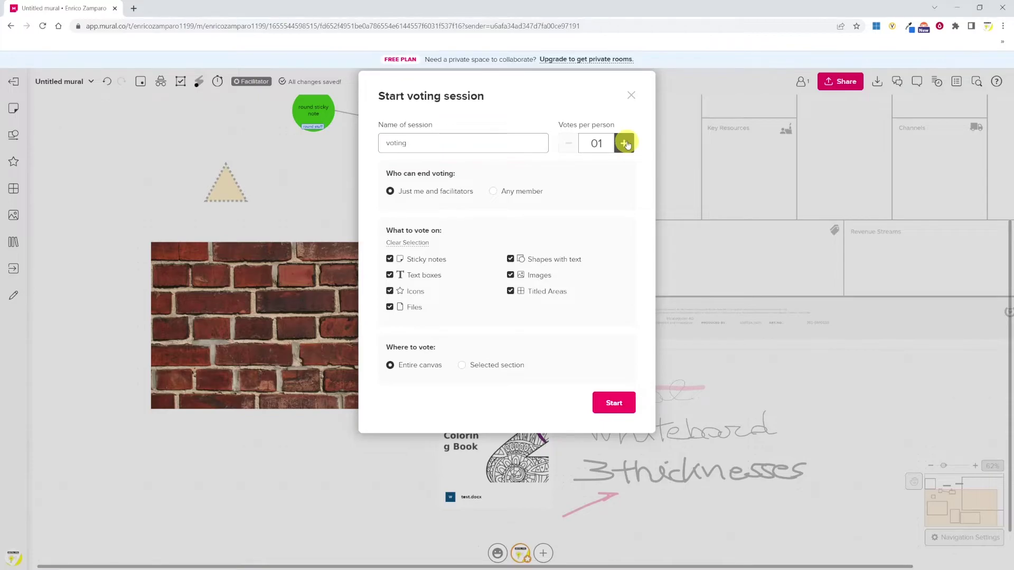
{"action": "left_click", "coordinate": [625, 144]}
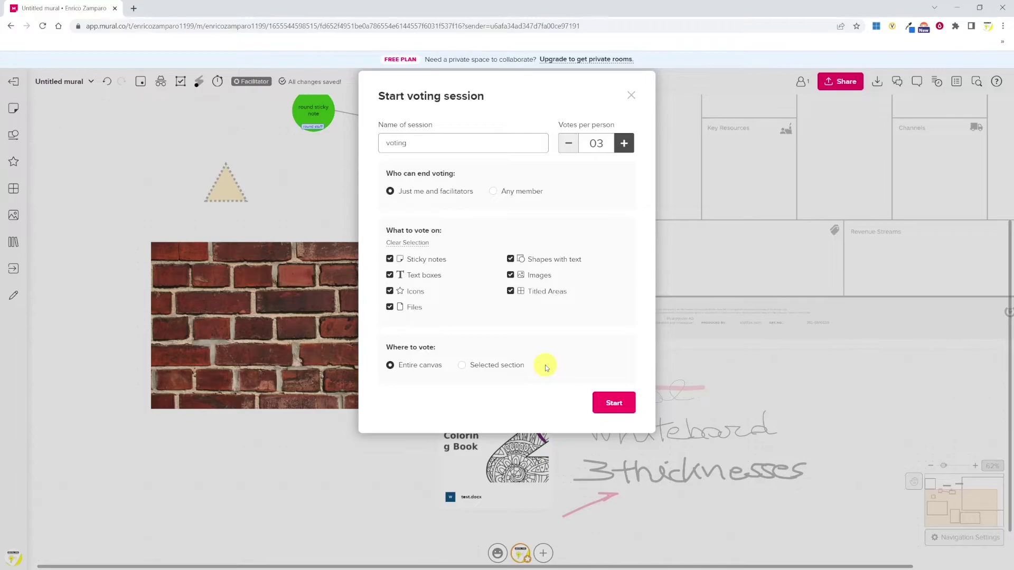
{"action": "left_click", "coordinate": [463, 366]}
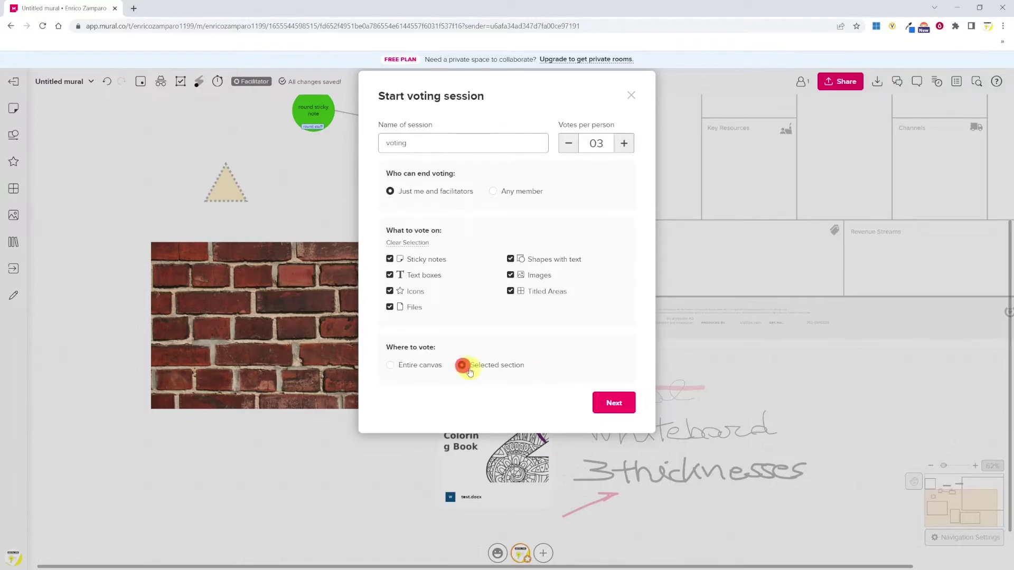
{"action": "left_click", "coordinate": [613, 404]}
{"action": "left_click", "coordinate": [615, 407]}
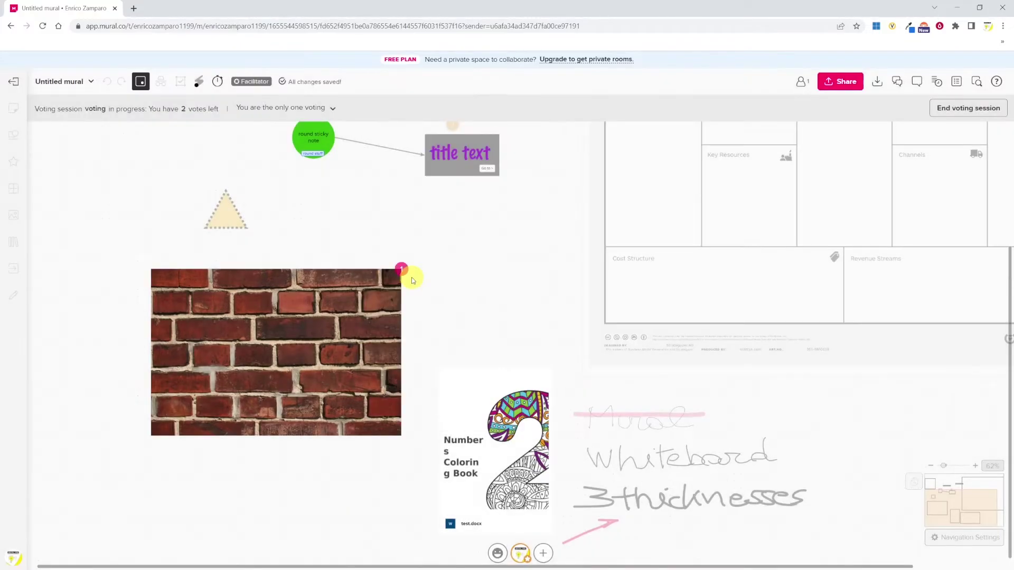
Vote twice for the brick-wall photo and once for the coloring-book file, then end voting.
{"action": "left_click", "coordinate": [414, 277]}
{"action": "left_click", "coordinate": [523, 437]}
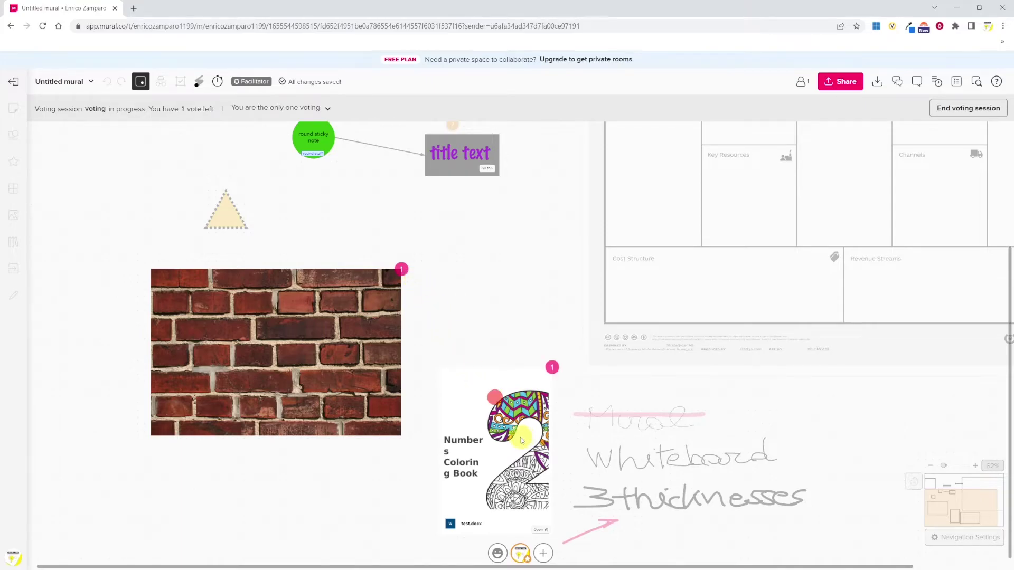
{"action": "left_click", "coordinate": [394, 287]}
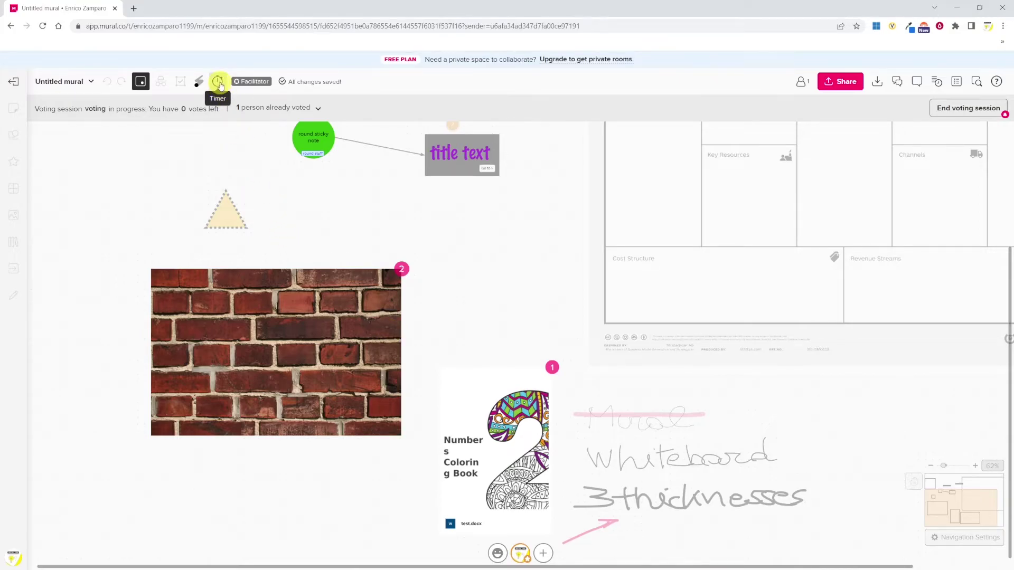
{"action": "left_click", "coordinate": [958, 113]}
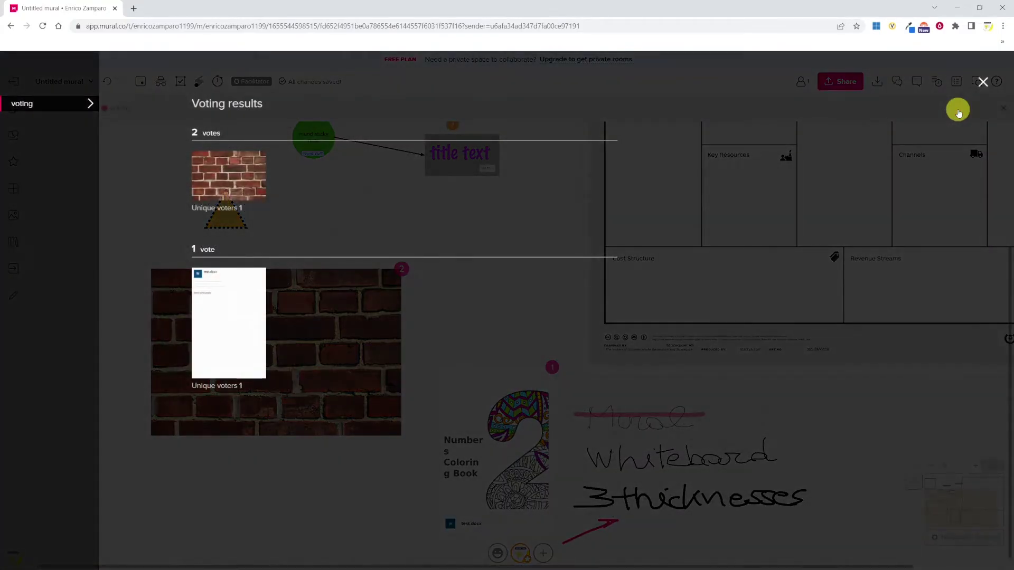
Dismiss the voting results and try Private Mode, the custom toolbar and the laser pointer.
{"action": "left_click", "coordinate": [163, 87]}
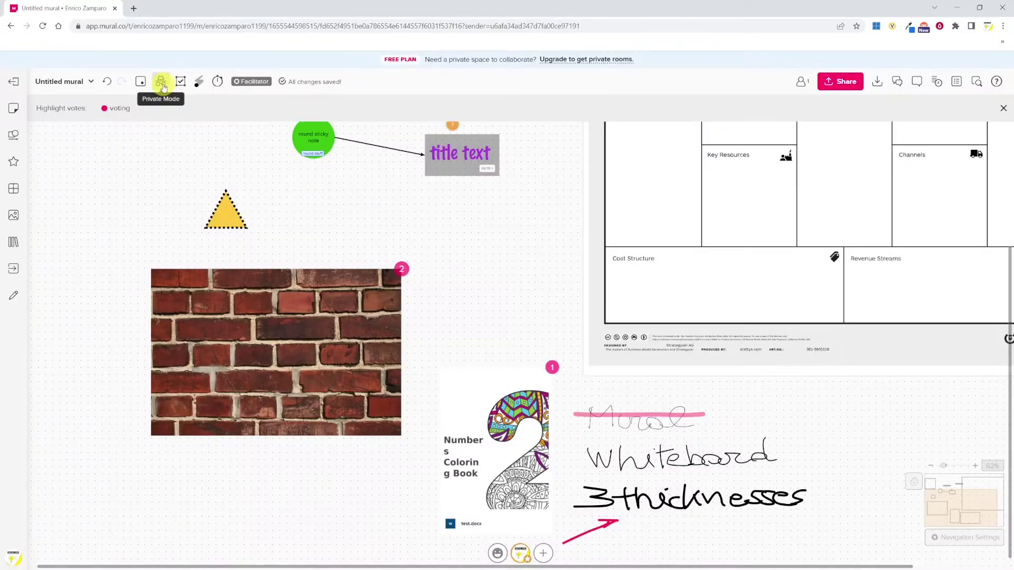
{"action": "left_click", "coordinate": [163, 88]}
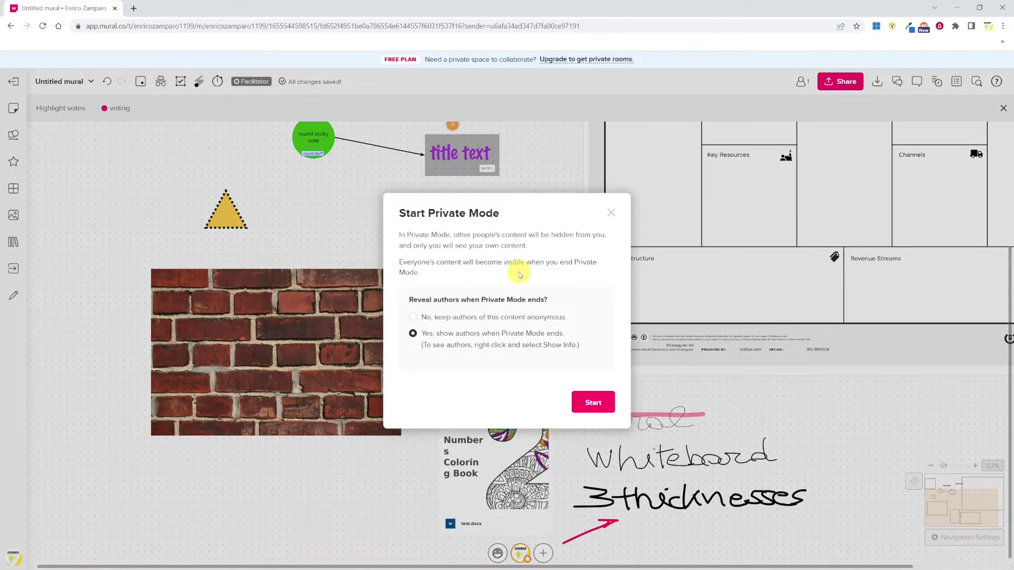
{"action": "left_click", "coordinate": [180, 82]}
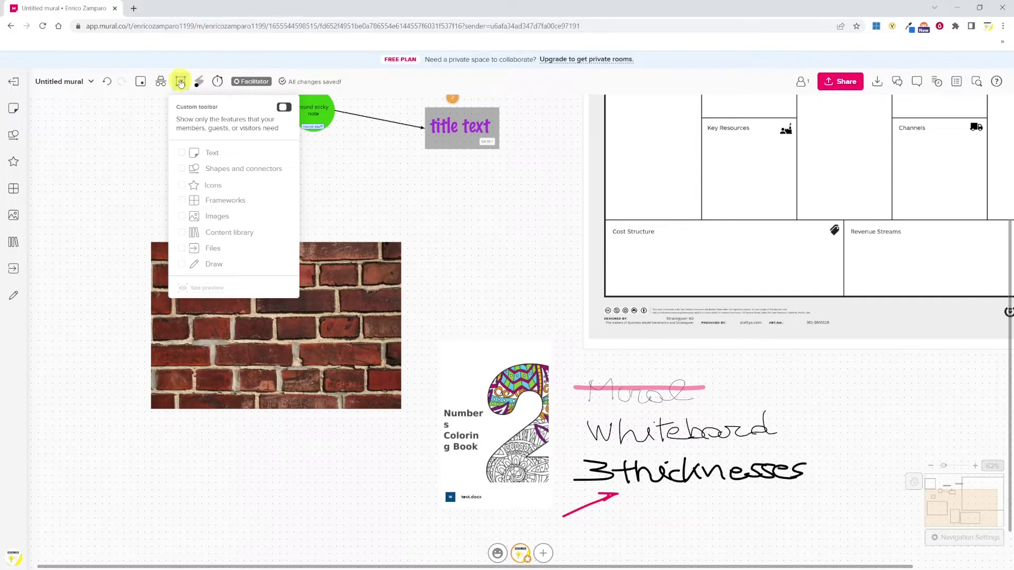
{"action": "left_click", "coordinate": [199, 82]}
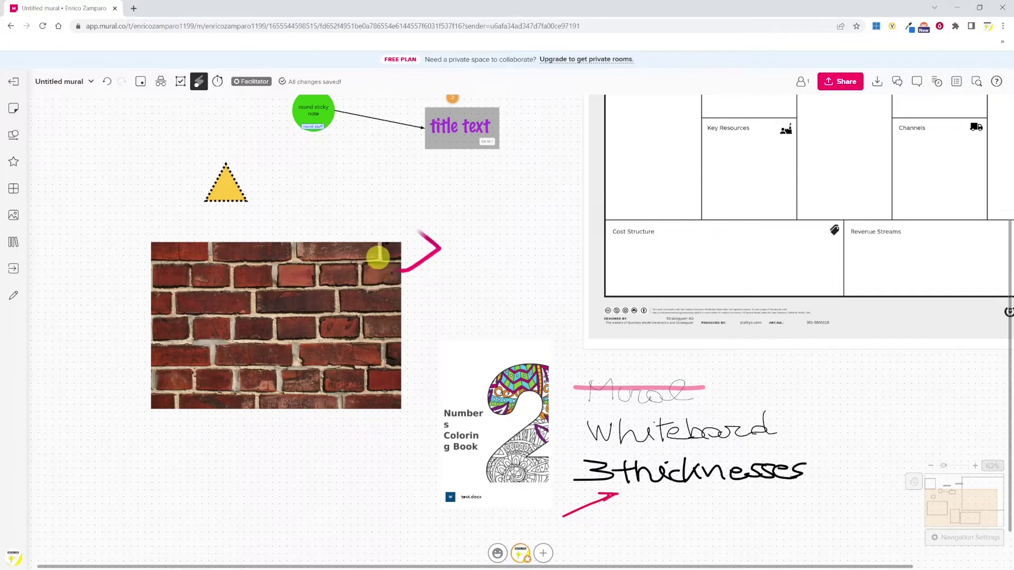
Review the timer settings and the Facilitation Superpowers overview, closing each.
{"action": "left_click", "coordinate": [217, 82]}
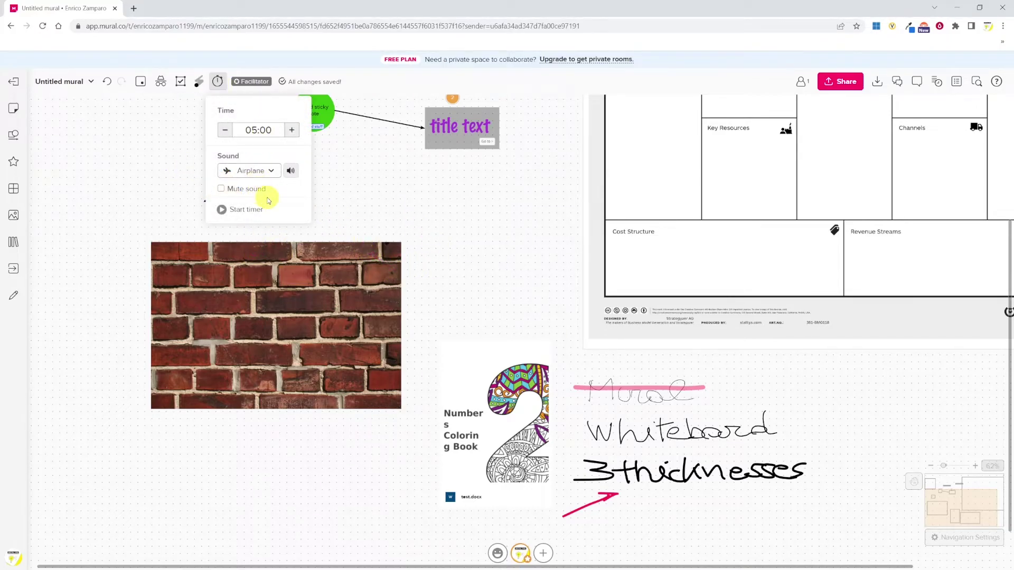
{"action": "left_click", "coordinate": [248, 82]}
{"action": "left_click", "coordinate": [248, 82]}
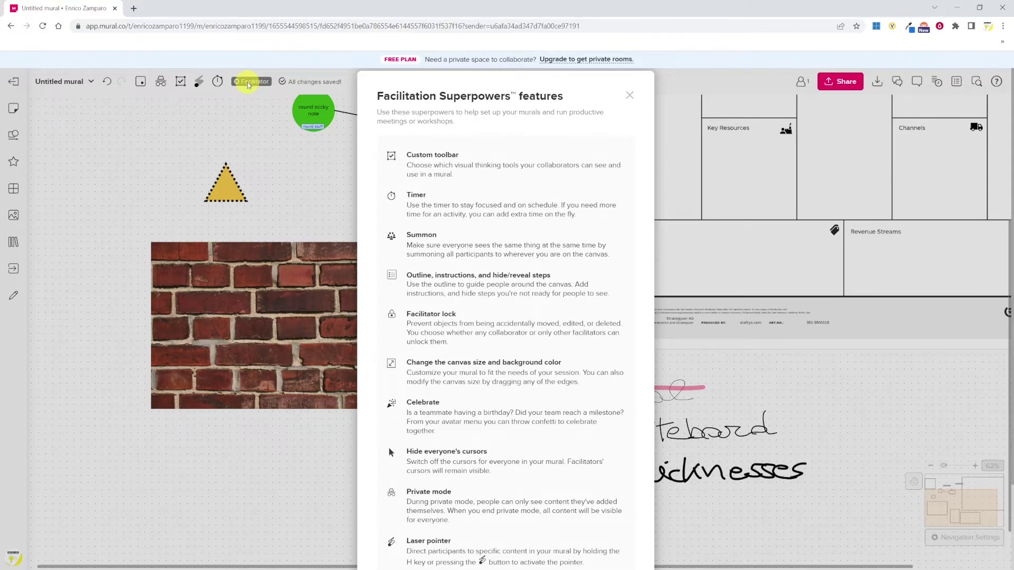
{"action": "left_click", "coordinate": [248, 83]}
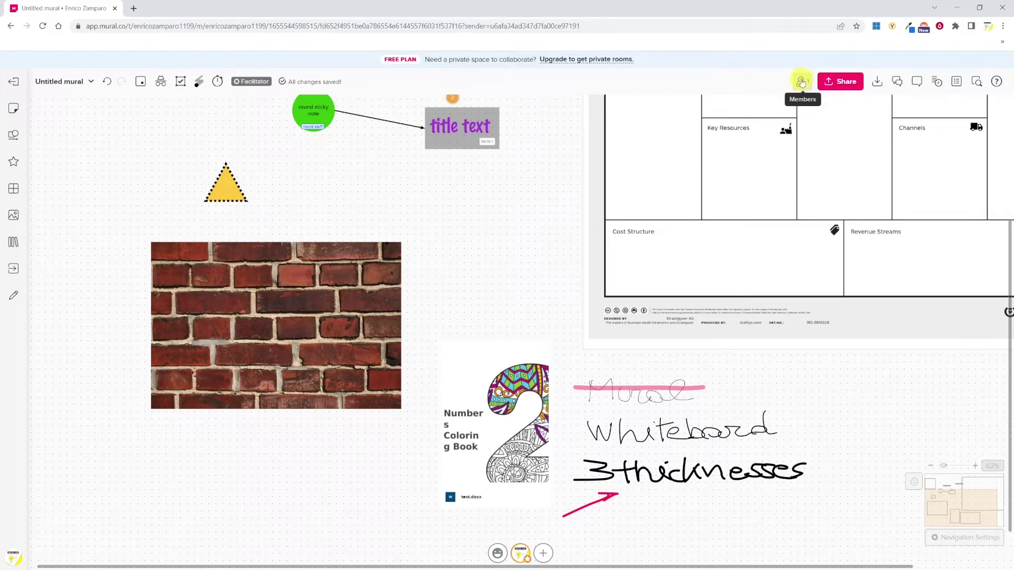
Review the Share settings for visitors and the members versus visitors comparison.
{"action": "left_click", "coordinate": [840, 82]}
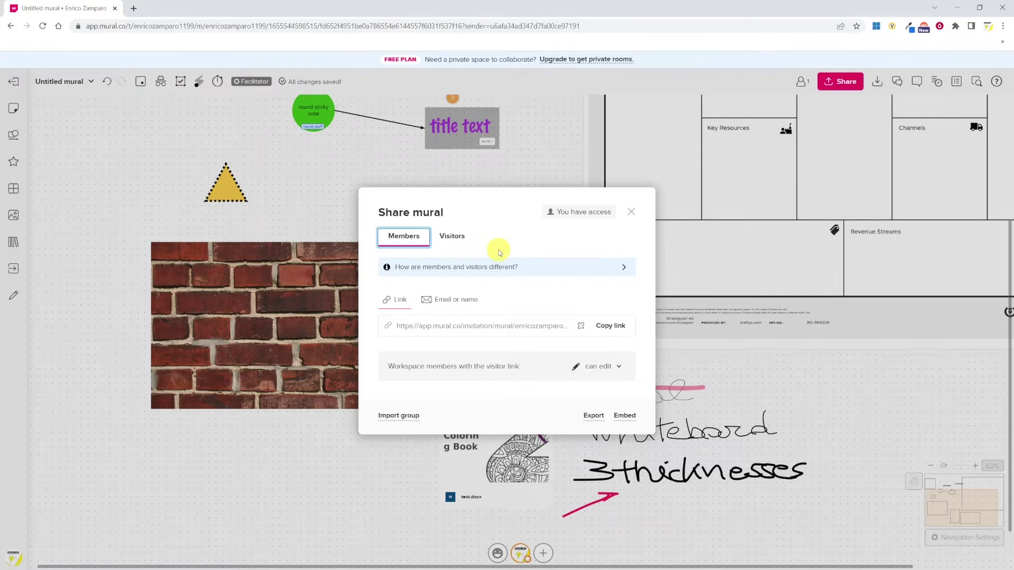
{"action": "left_click", "coordinate": [453, 237]}
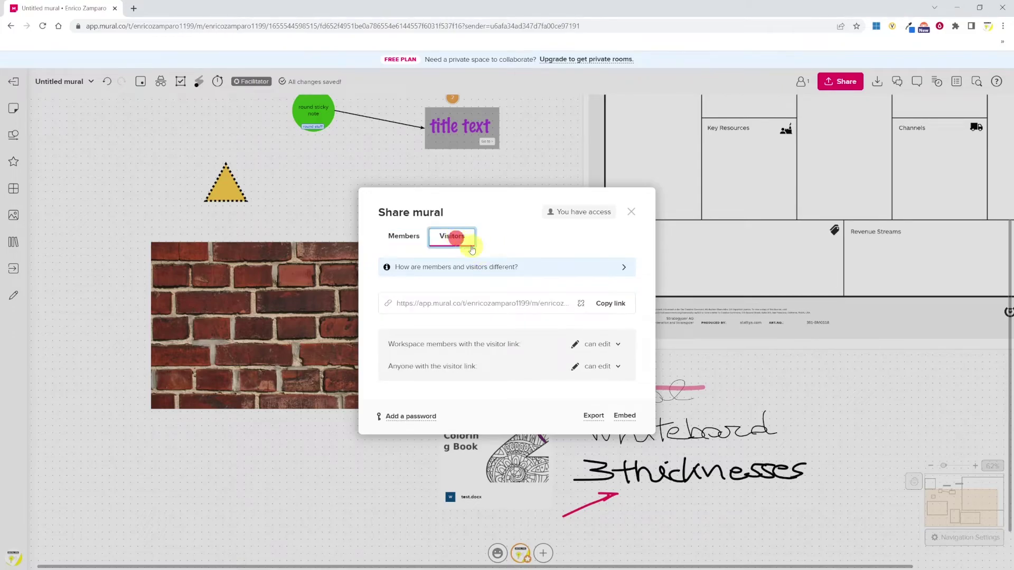
{"action": "left_click", "coordinate": [484, 264]}
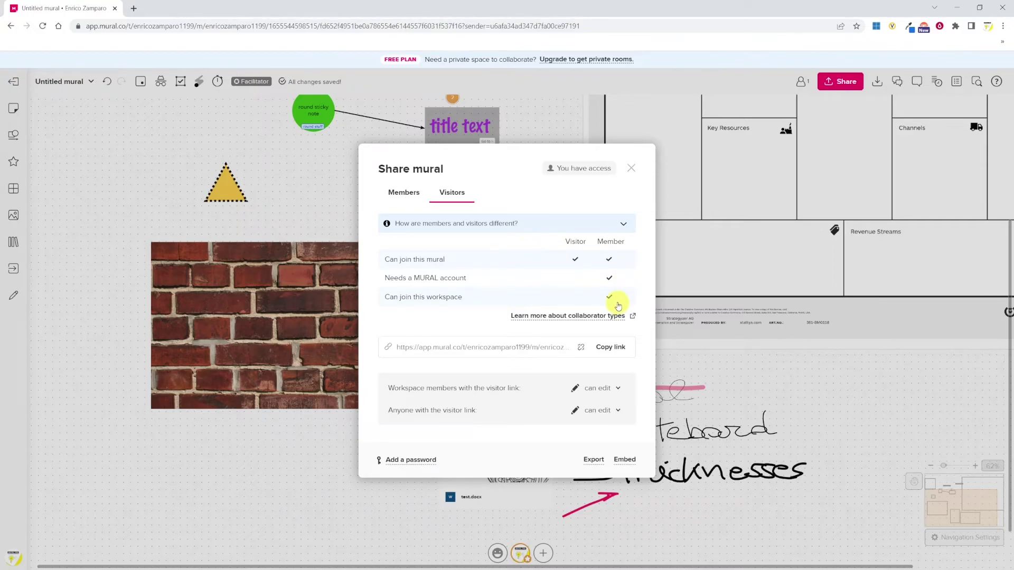
Look over the Export options, then set the download to the selection only.
{"action": "left_click", "coordinate": [594, 459]}
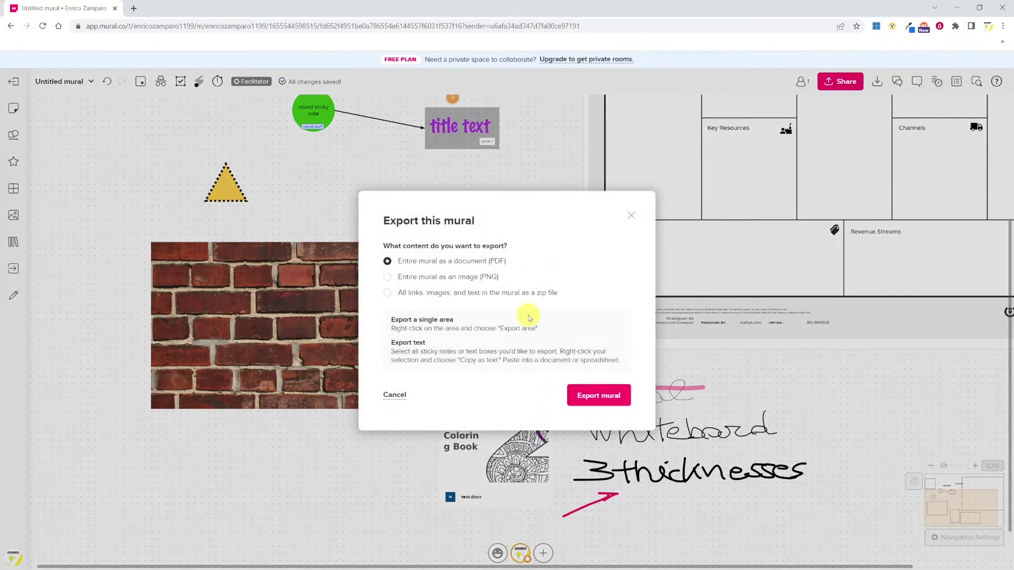
{"action": "left_click", "coordinate": [878, 83]}
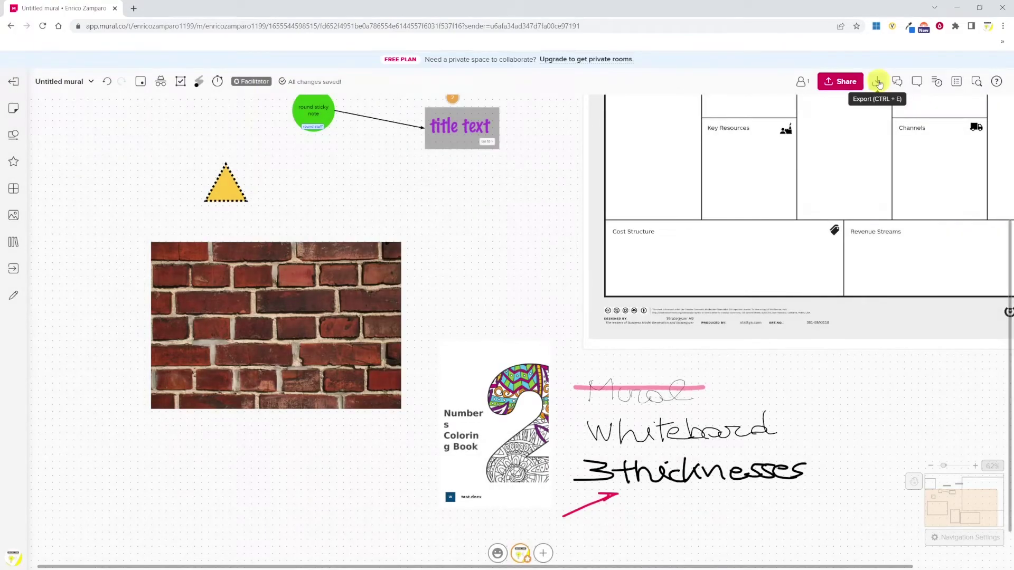
{"action": "left_click", "coordinate": [877, 83]}
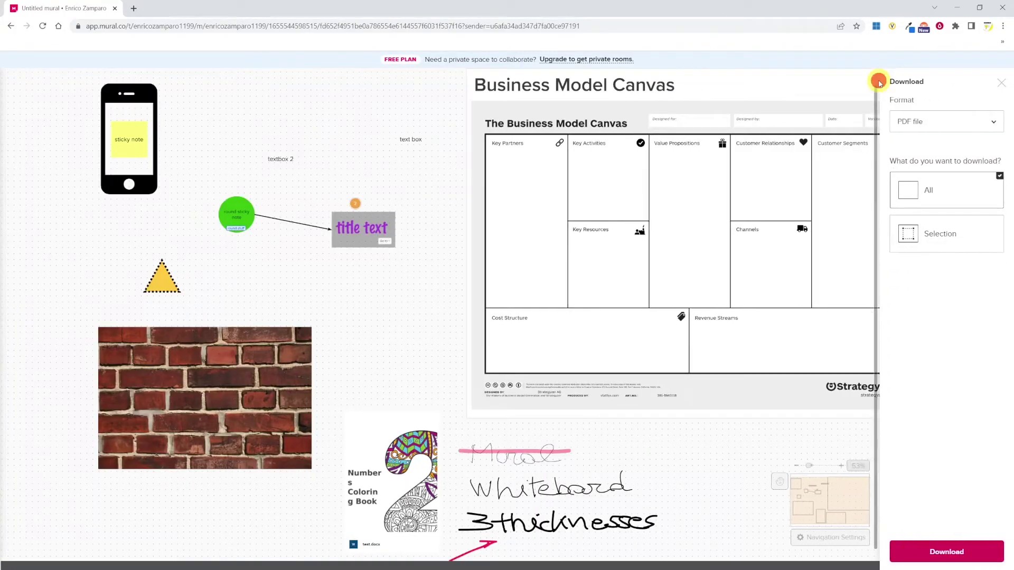
{"action": "left_click", "coordinate": [959, 243]}
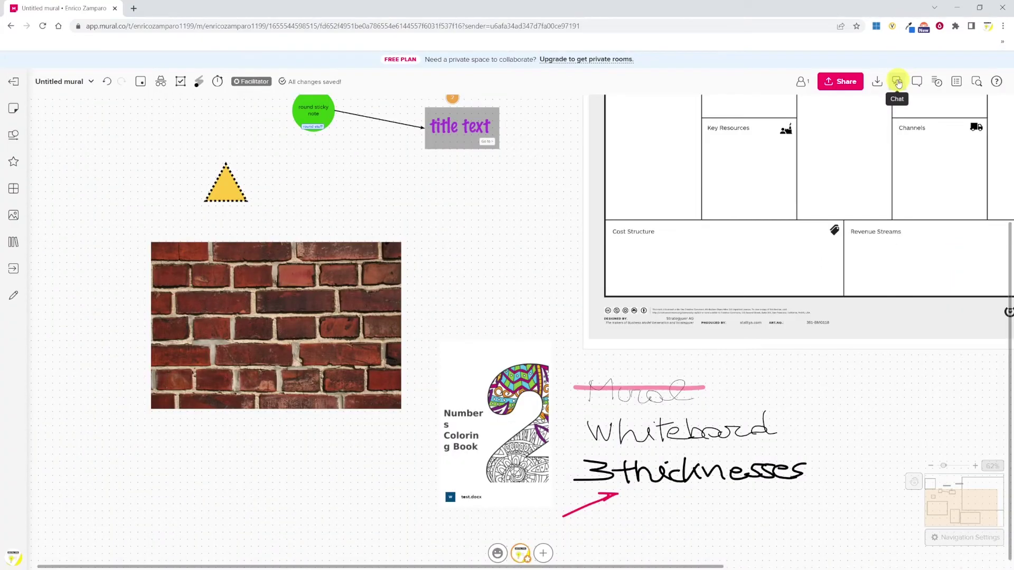
Show the chat, the comments list and the activity feed.
{"action": "left_click", "coordinate": [898, 82]}
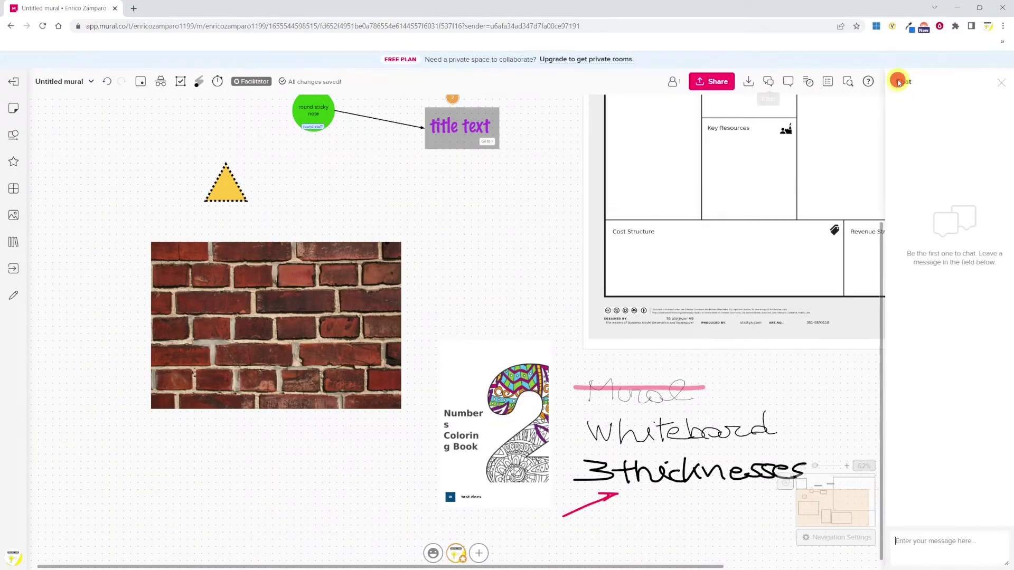
{"action": "left_click", "coordinate": [949, 91]}
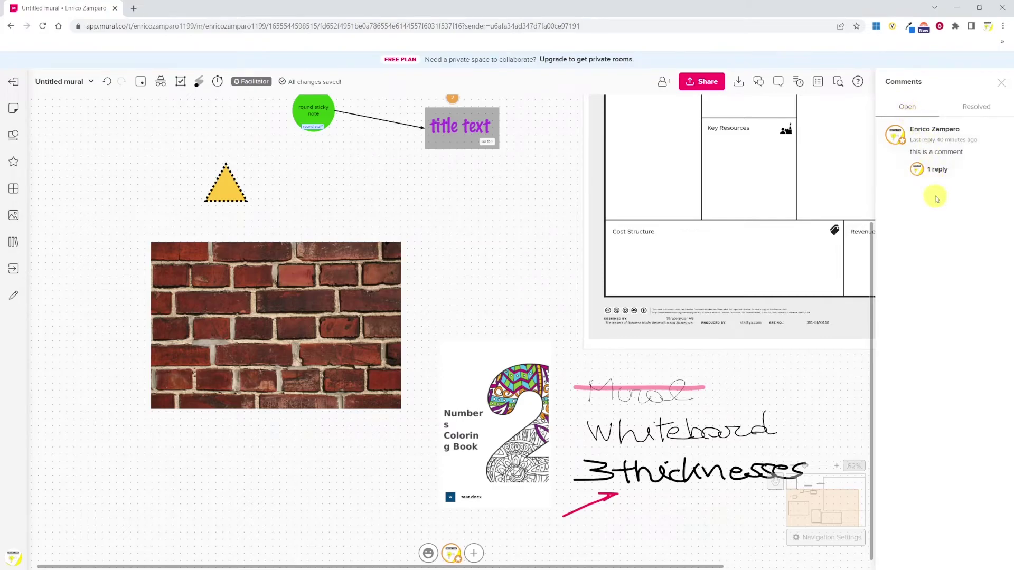
{"action": "left_click", "coordinate": [937, 152]}
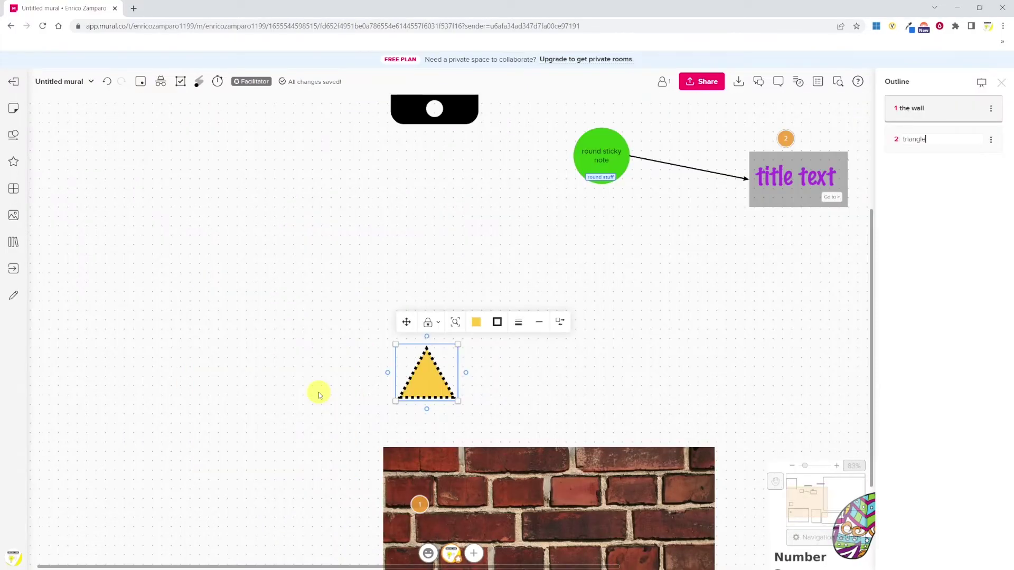
Add the round sticky note as an outline step and start presenting the outline.
{"action": "left_click", "coordinate": [602, 156]}
{"action": "left_click", "coordinate": [924, 199]}
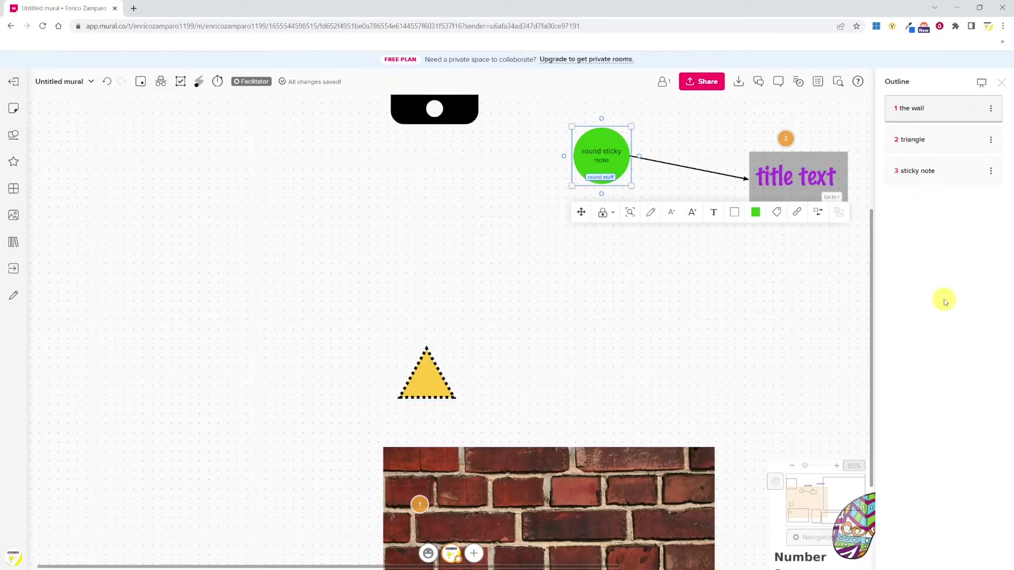
{"action": "left_click", "coordinate": [982, 83]}
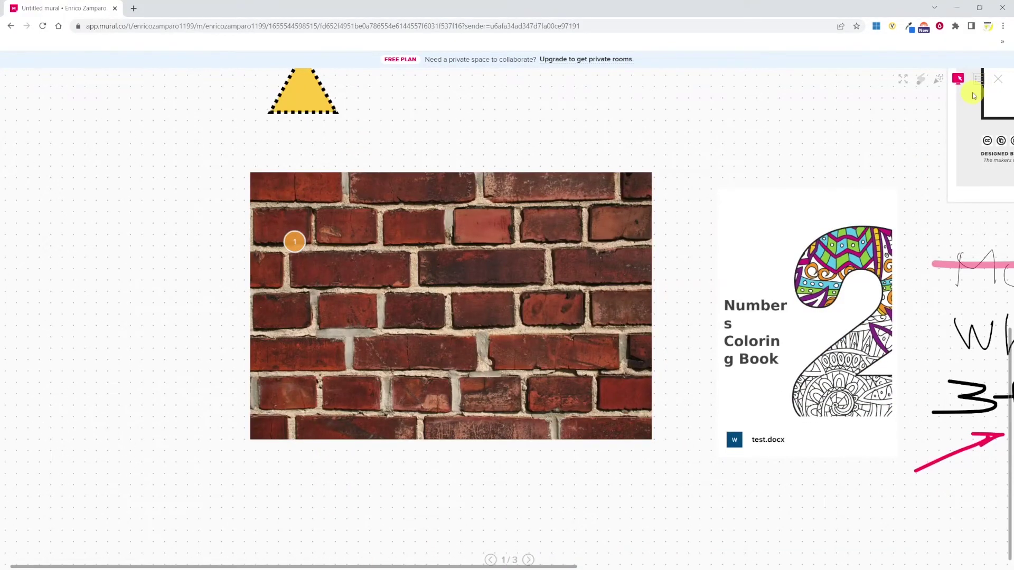
Jump to the triangle and sticky note steps, then view the wall step's options.
{"action": "left_click", "coordinate": [977, 80]}
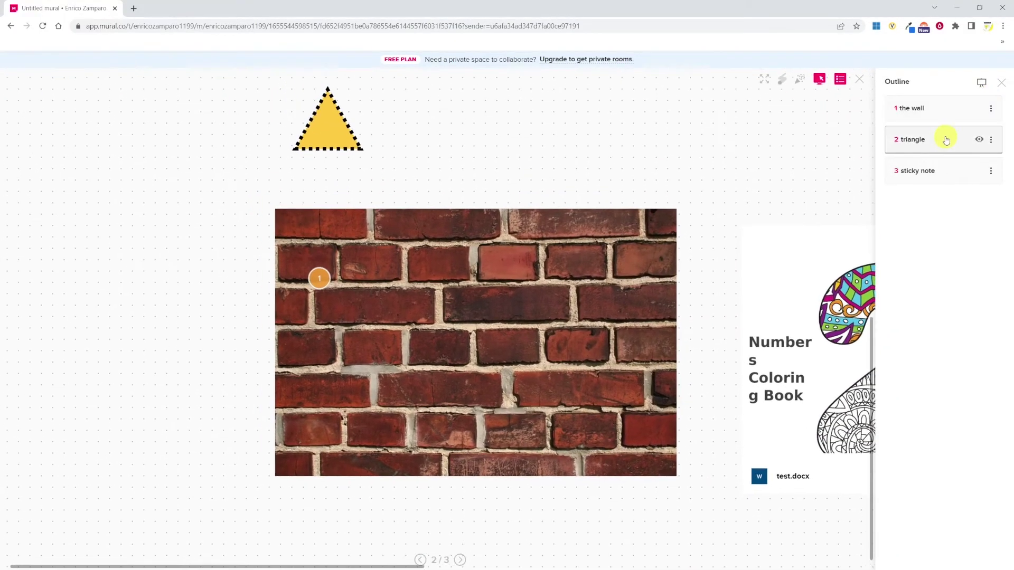
{"action": "left_click", "coordinate": [946, 138]}
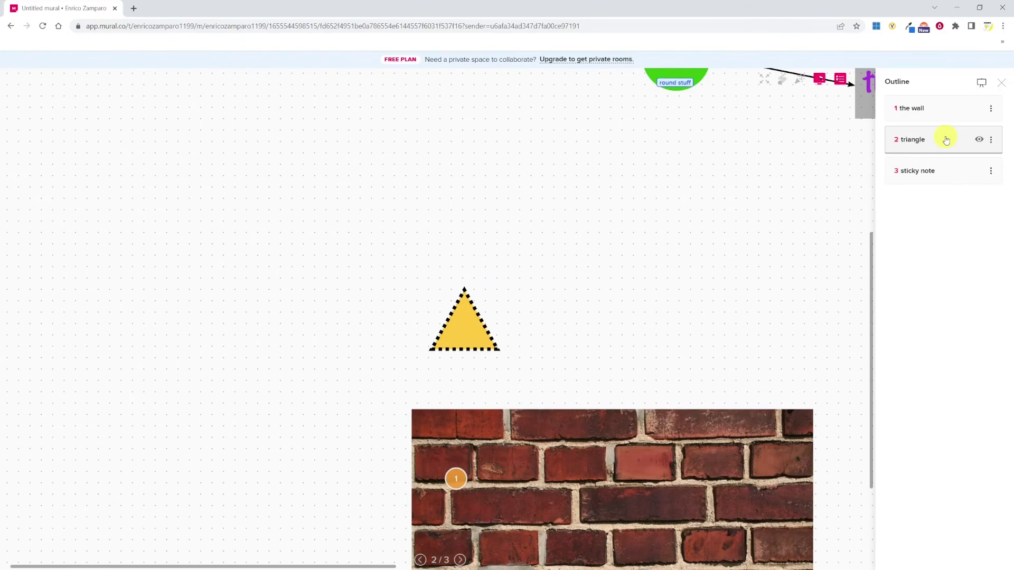
{"action": "left_click", "coordinate": [941, 173]}
{"action": "left_click", "coordinate": [991, 108]}
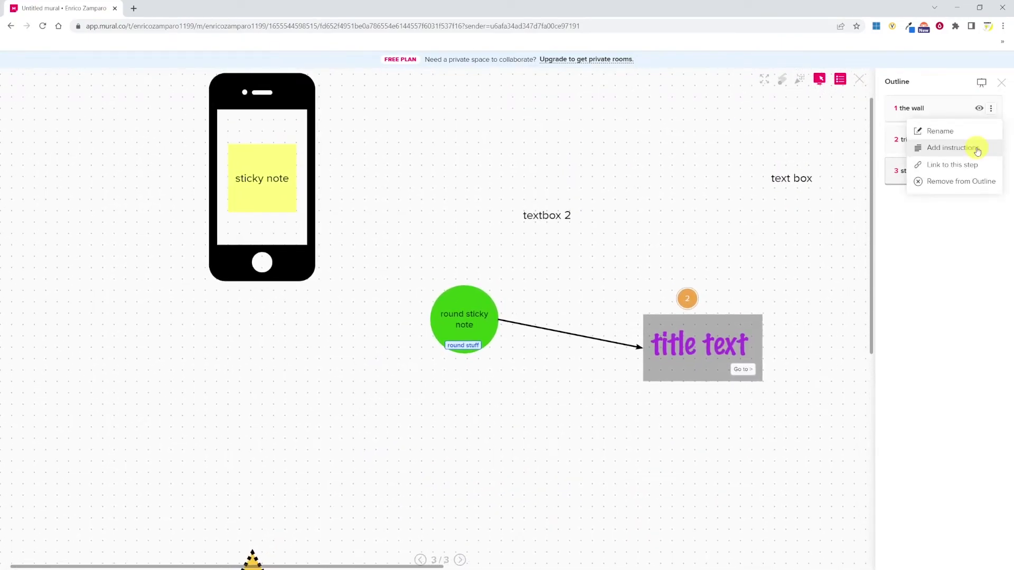
{"action": "left_click", "coordinate": [943, 260]}
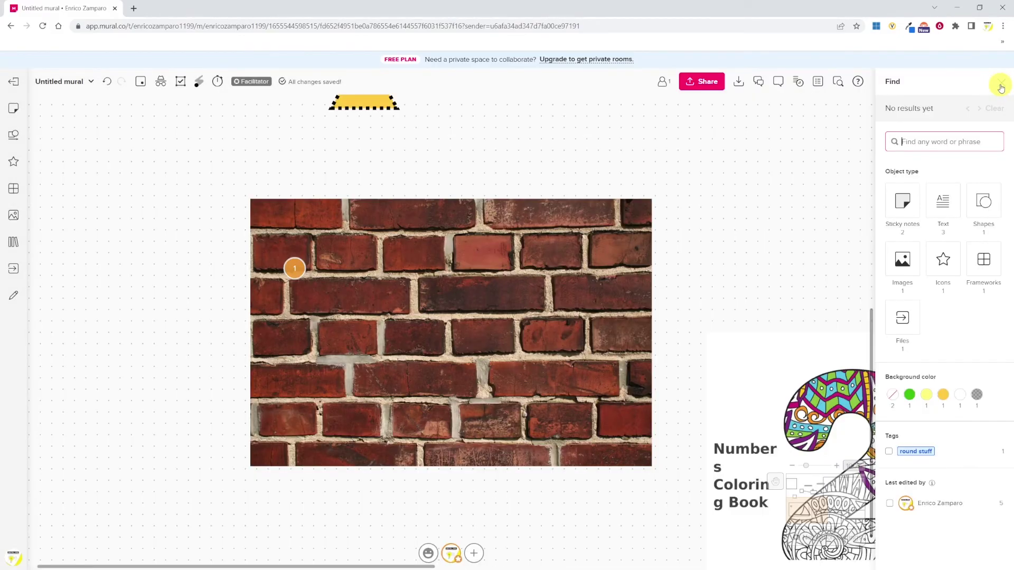
Close the search panel, scroll down the canvas and check the sharing options.
{"action": "left_click", "coordinate": [1001, 85]}
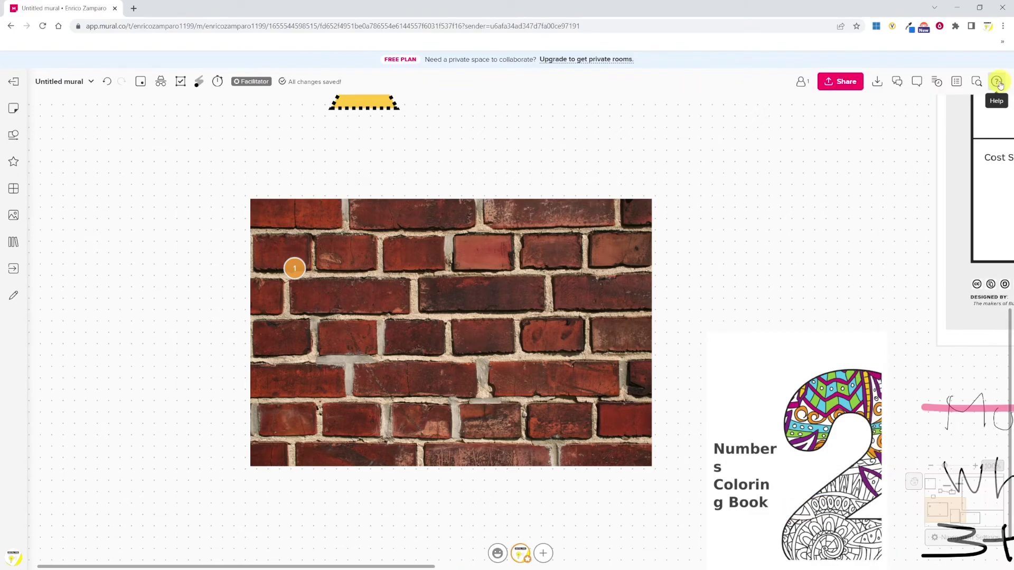
{"action": "scroll", "coordinate": [831, 478], "scroll_direction": "down", "scroll_amount": 5}
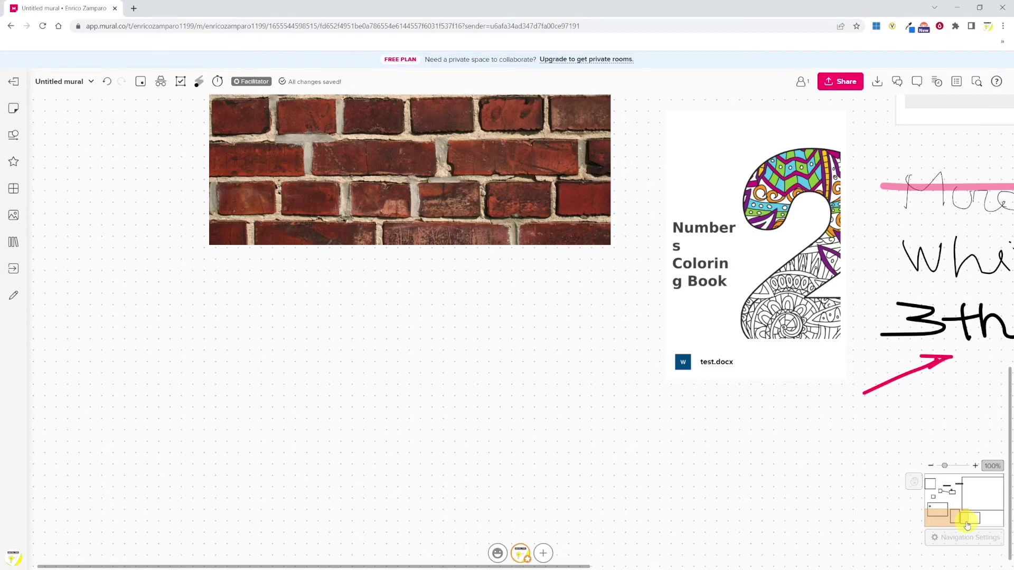
{"action": "left_click", "coordinate": [543, 553]}
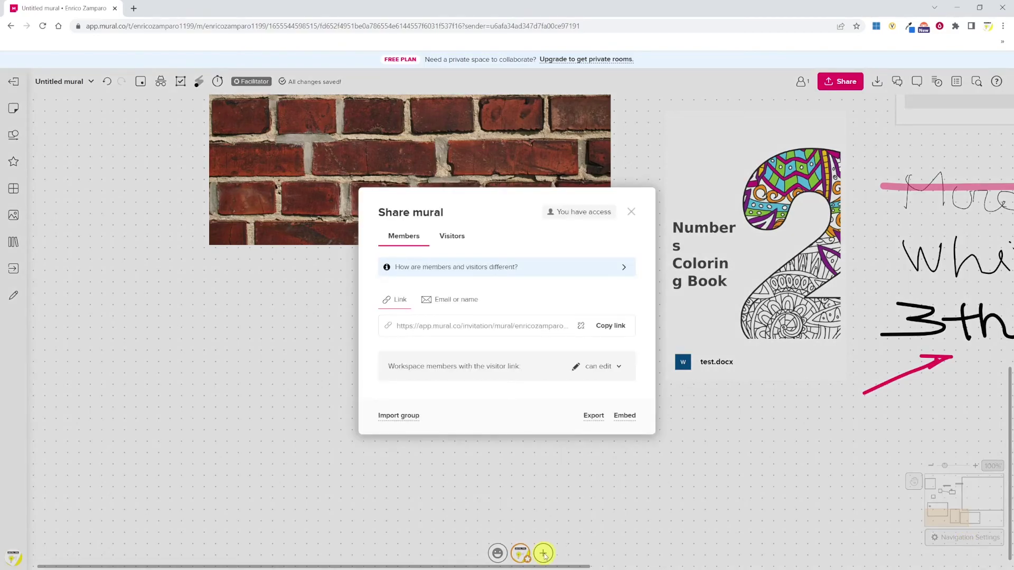
{"action": "left_click", "coordinate": [544, 553]}
Send party popper, heart and thumbs-up reactions.
{"action": "mouse_move", "coordinate": [497, 552]}
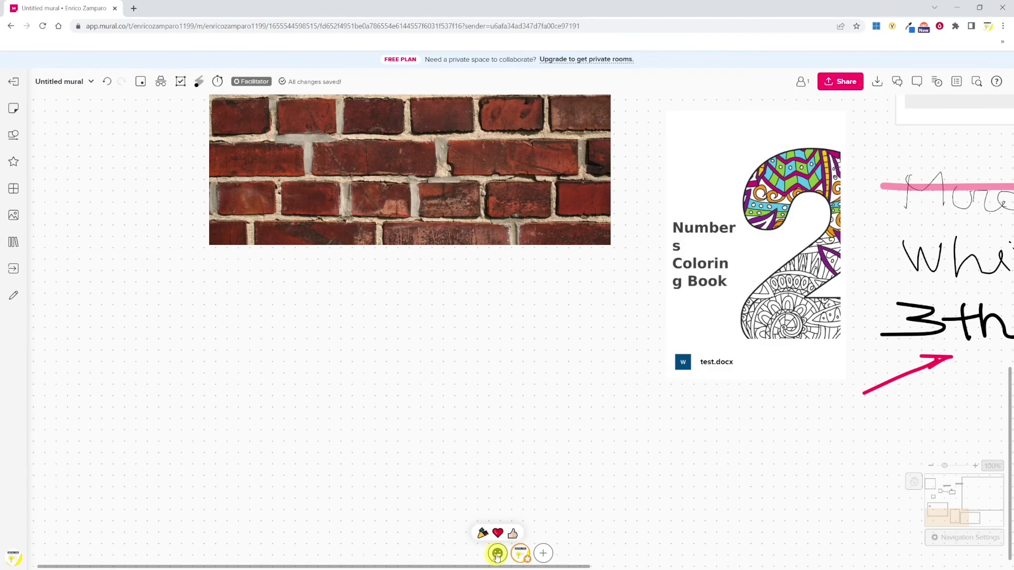
{"action": "left_click", "coordinate": [482, 536]}
{"action": "left_click", "coordinate": [498, 533]}
{"action": "left_click", "coordinate": [513, 535]}
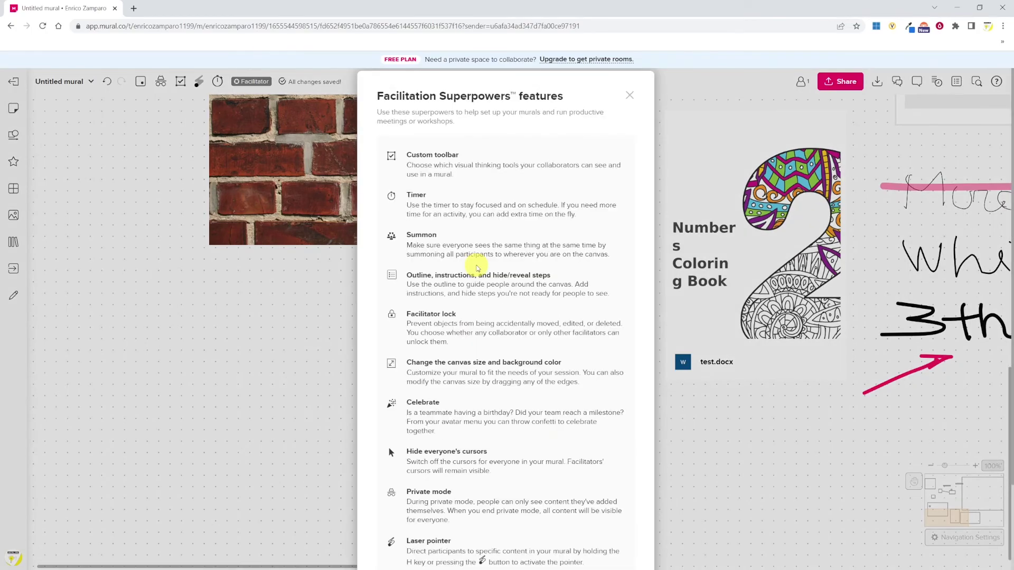